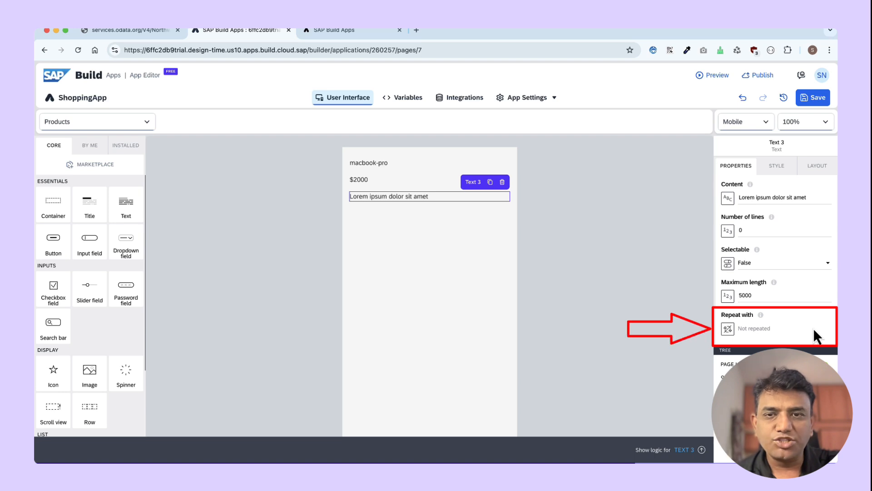
# Bind the Repeat with property of Text 3 to the formula GENERATE_RANGE(1, 10).
pyautogui.click(728, 328)
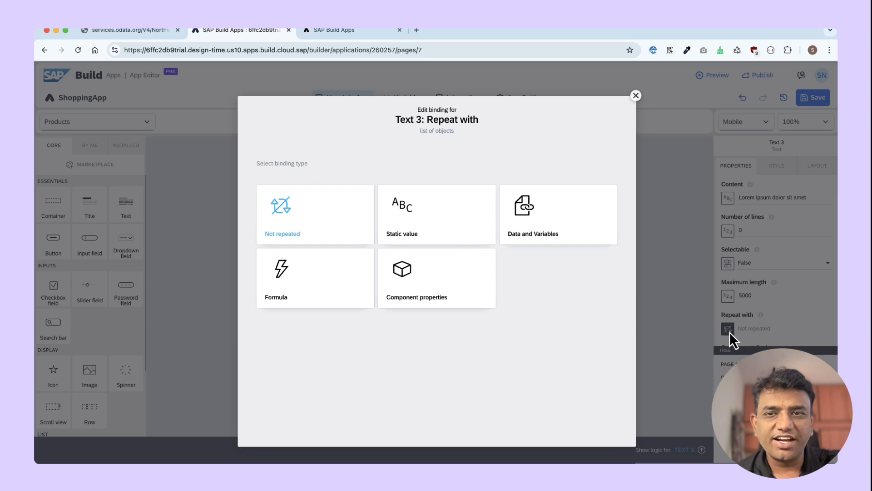
pyautogui.click(312, 295)
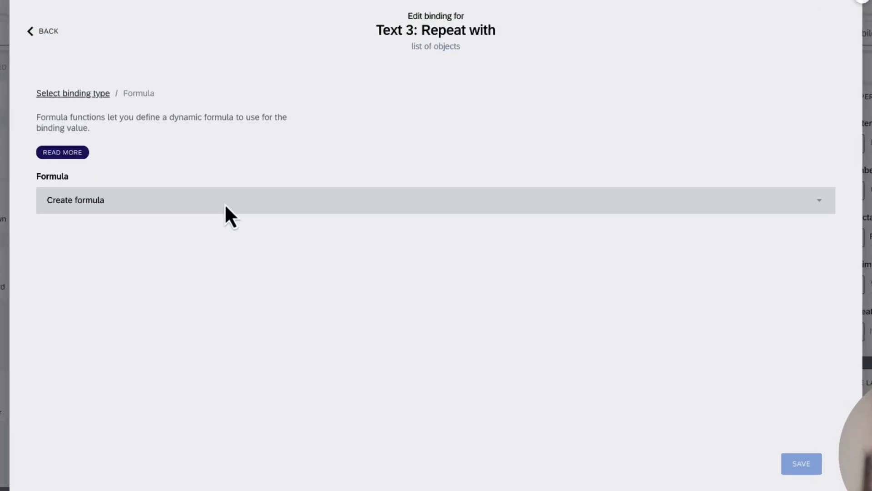
pyautogui.click(290, 239)
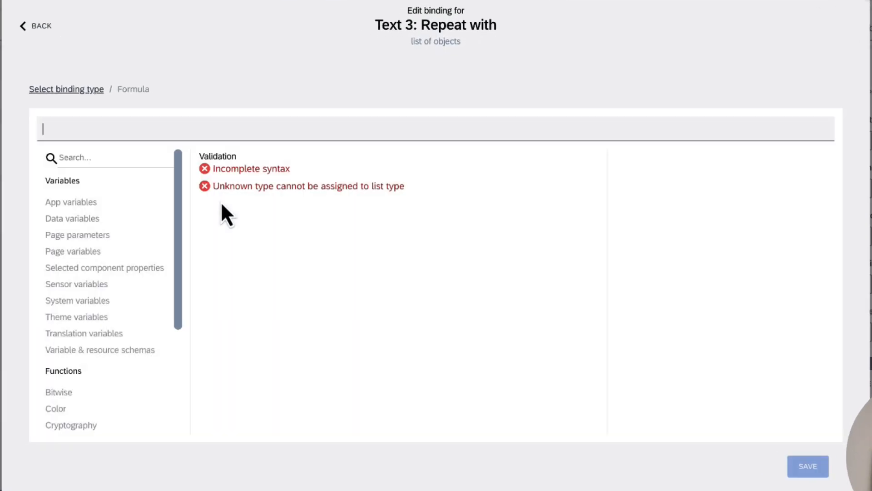
pyautogui.write('GENER')
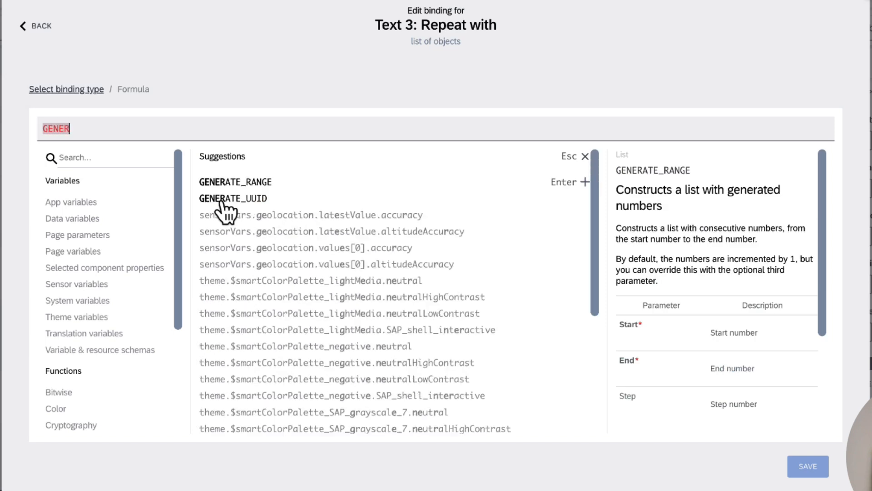
pyautogui.write('ATE_RANGE')
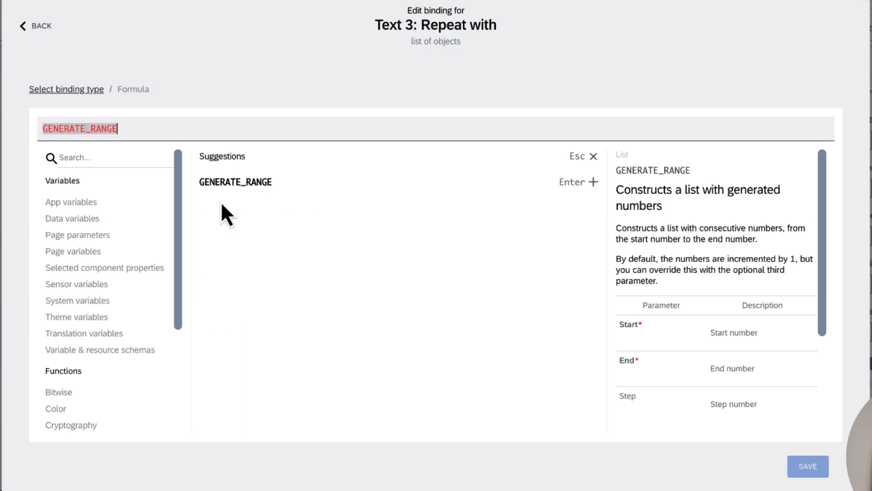
pyautogui.click(582, 188)
pyautogui.write('1, end)')
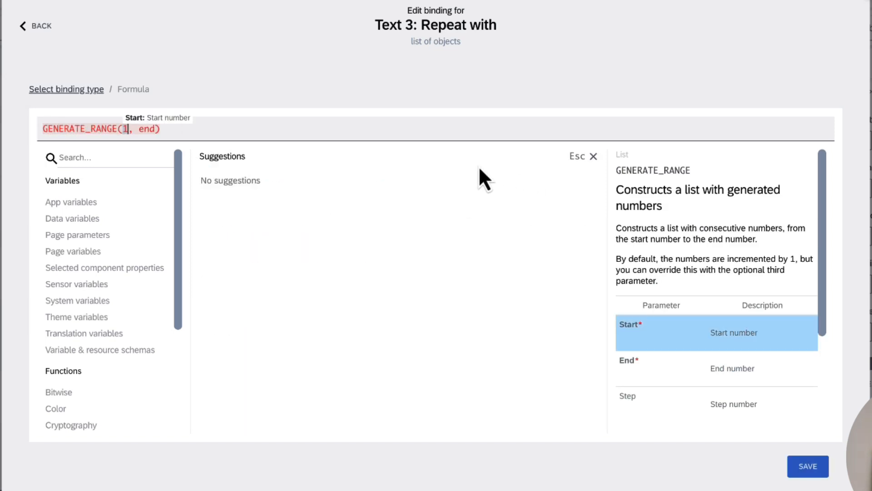
pyautogui.press('Tab')
pyautogui.write('10')
pyautogui.press('Escape')
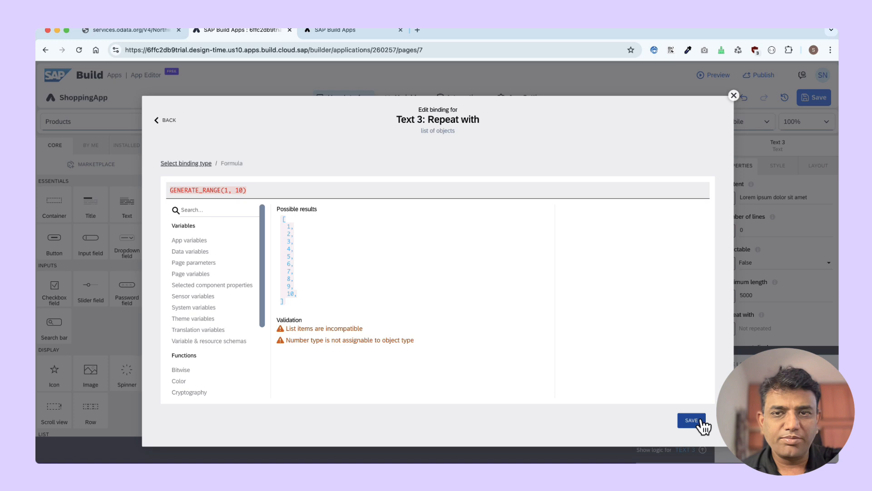
pyautogui.click(820, 461)
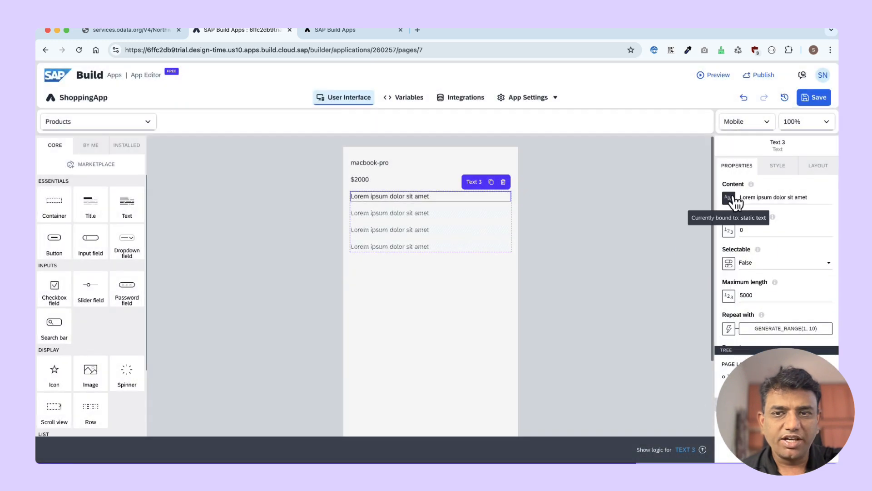
# Bind Text 3's content to the current data item in repeat, and check the saved app in the running preview.
pyautogui.click(730, 198)
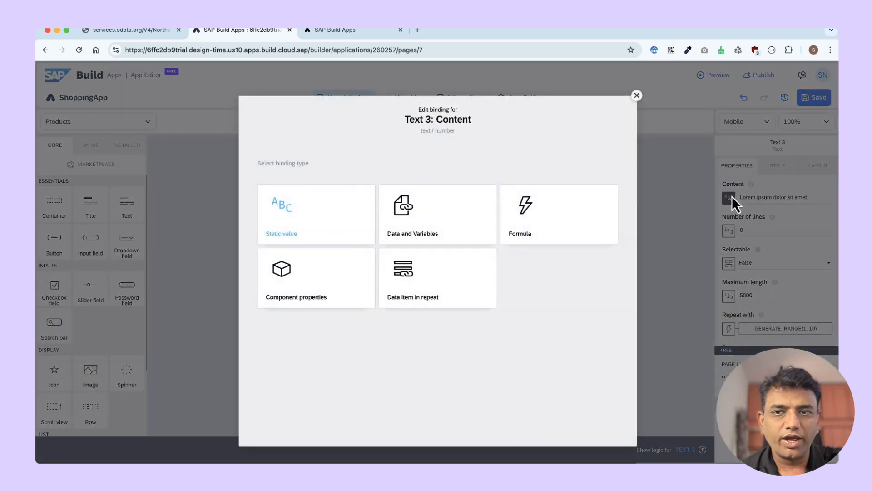
pyautogui.click(427, 270)
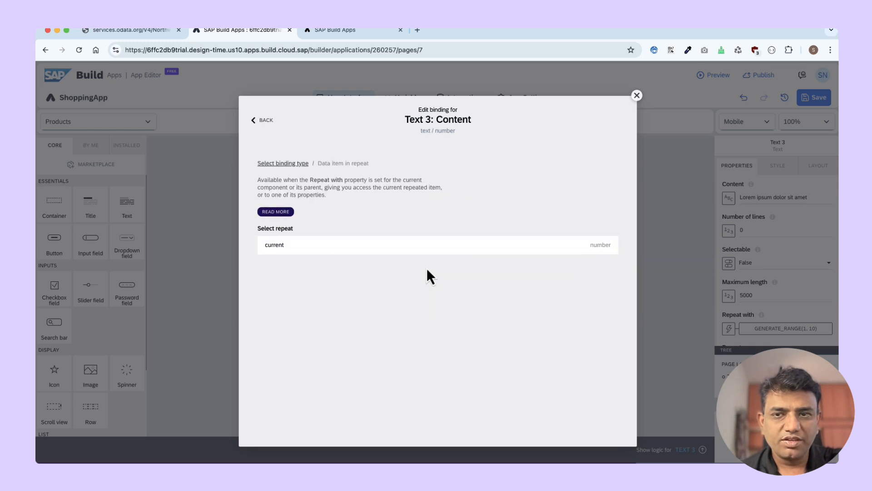
pyautogui.click(421, 249)
pyautogui.click(606, 324)
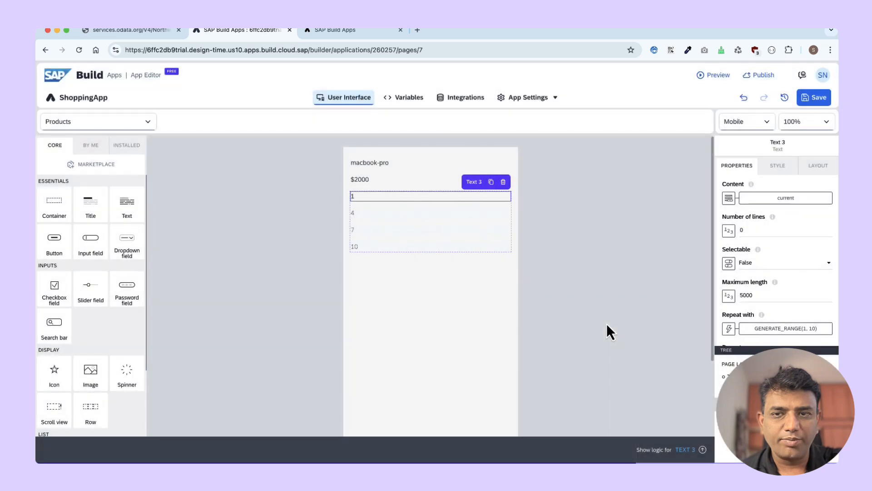
pyautogui.click(810, 98)
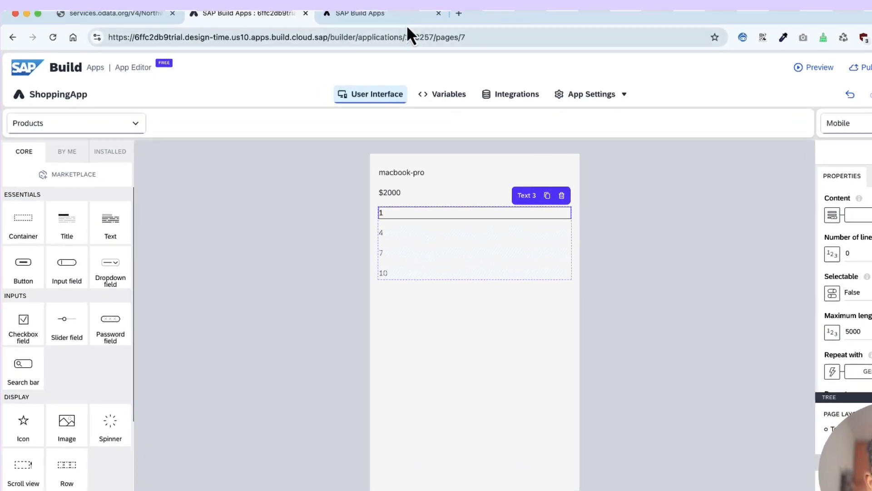
pyautogui.click(366, 32)
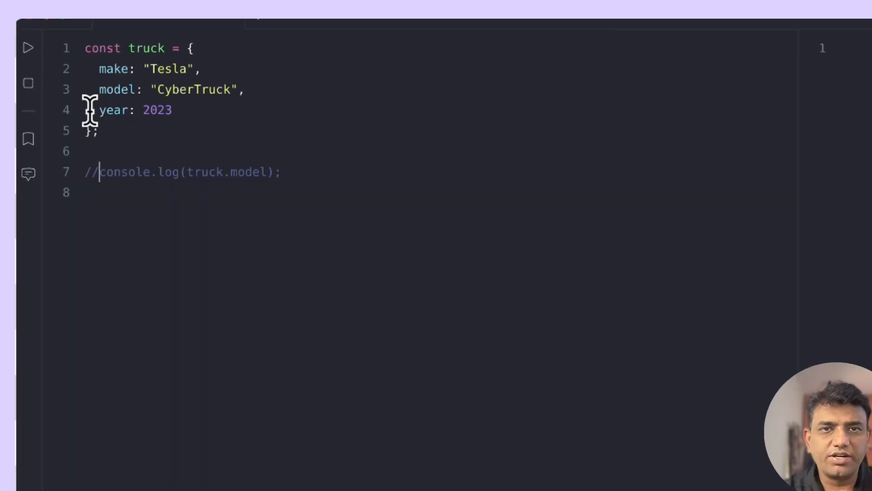
# In the JavaScript editor, uncomment the console.log(truck.model) line and run the script.
pyautogui.press('BackSpace')
pyautogui.press('BackSpace')
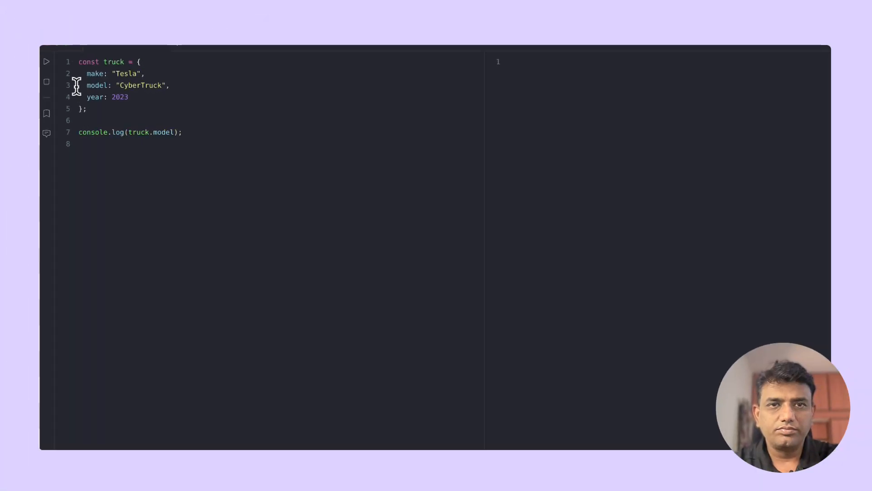
pyautogui.click(49, 67)
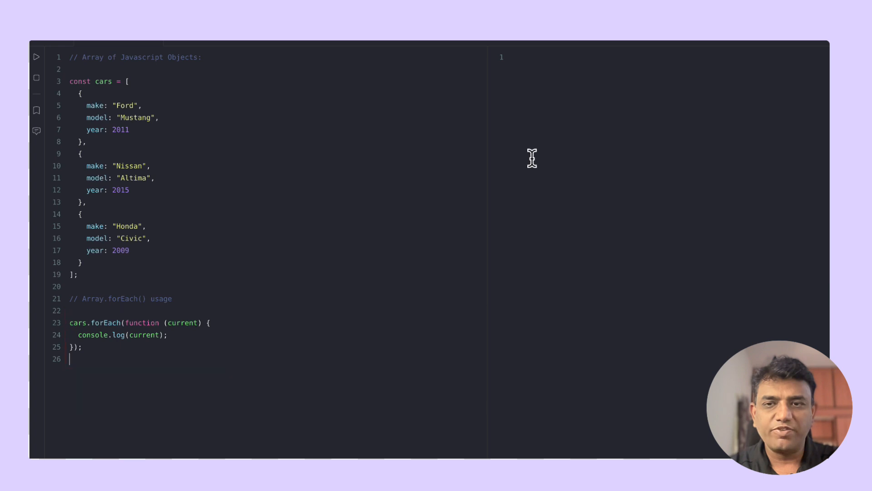
# Run the cars forEach script as it is and again with current.model as the logged value.
pyautogui.click(37, 57)
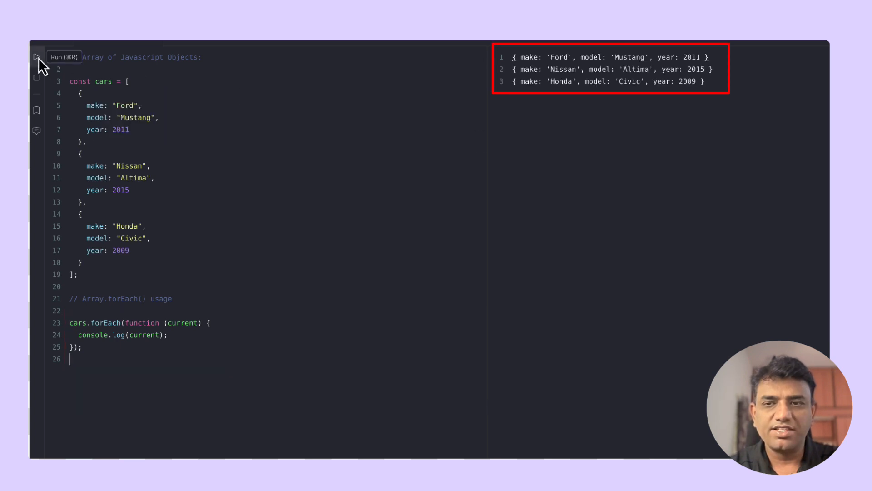
pyautogui.click(161, 337)
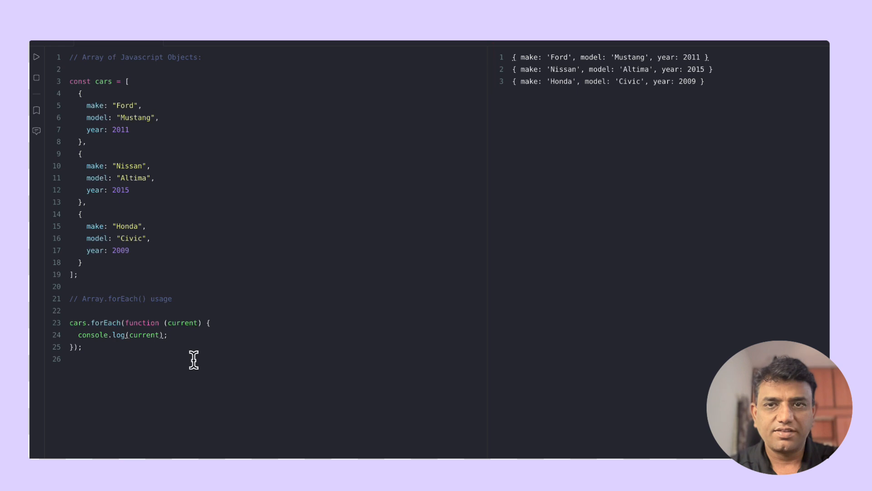
pyautogui.write('.model')
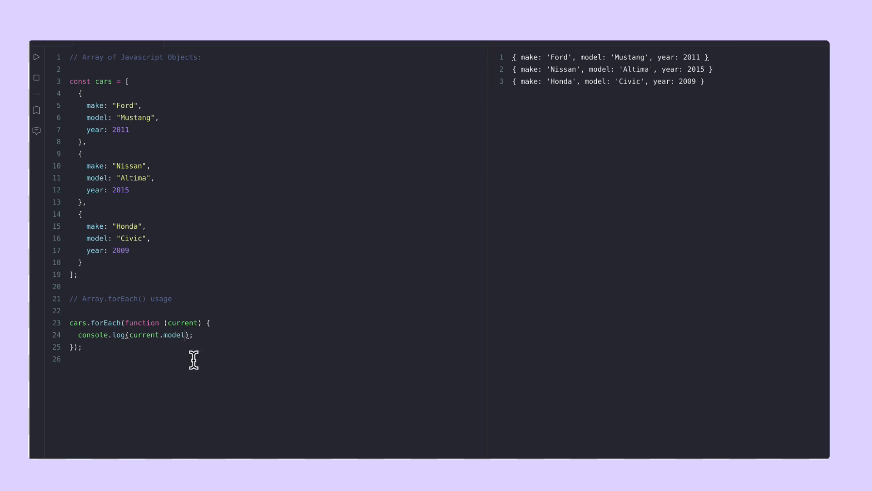
pyautogui.click(37, 59)
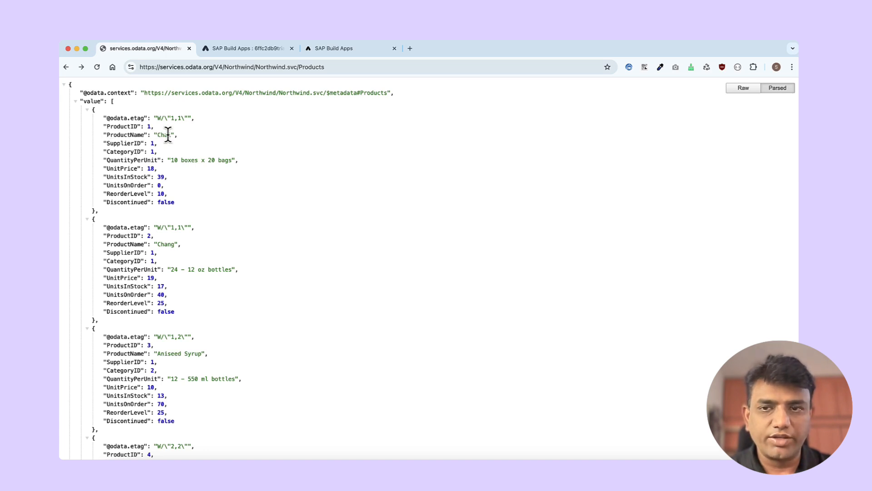
# In the SAP Build Apps editor, add a text component to the Products page and repeat it with the formula data.Products1.
pyautogui.click(239, 50)
pyautogui.moveTo(141, 208); pyautogui.dragTo(382, 234)
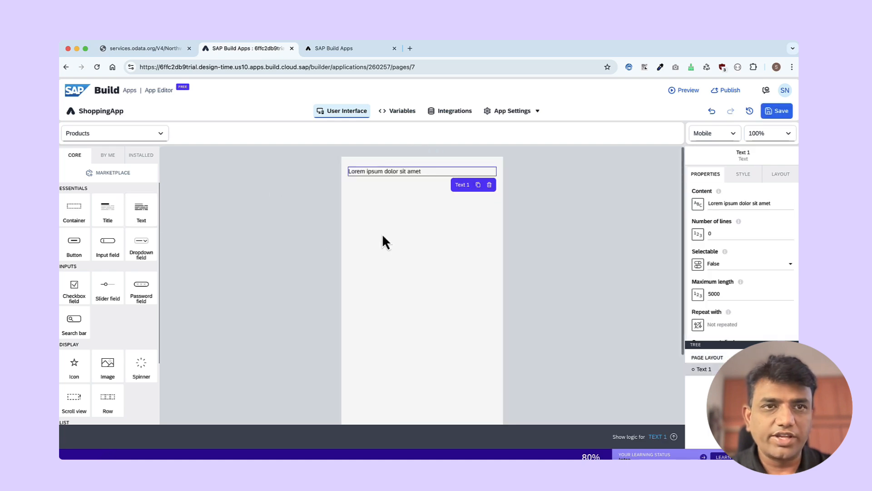
pyautogui.click(698, 325)
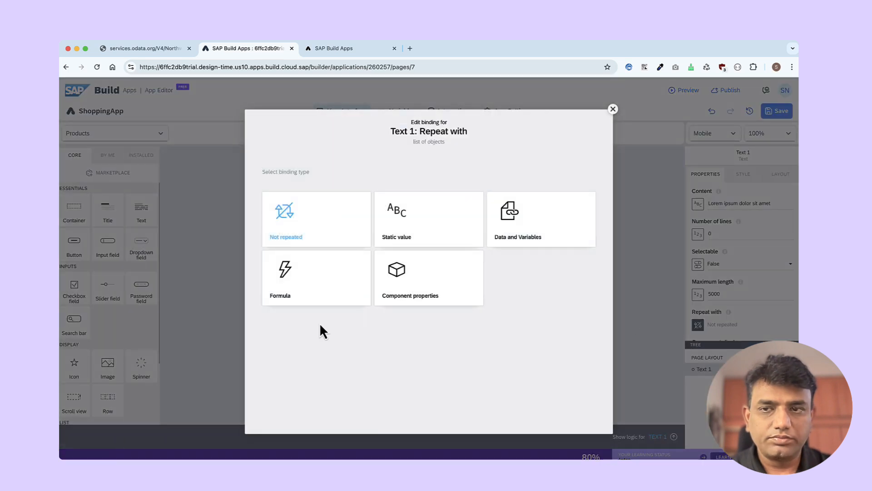
pyautogui.click(311, 296)
pyautogui.click(292, 241)
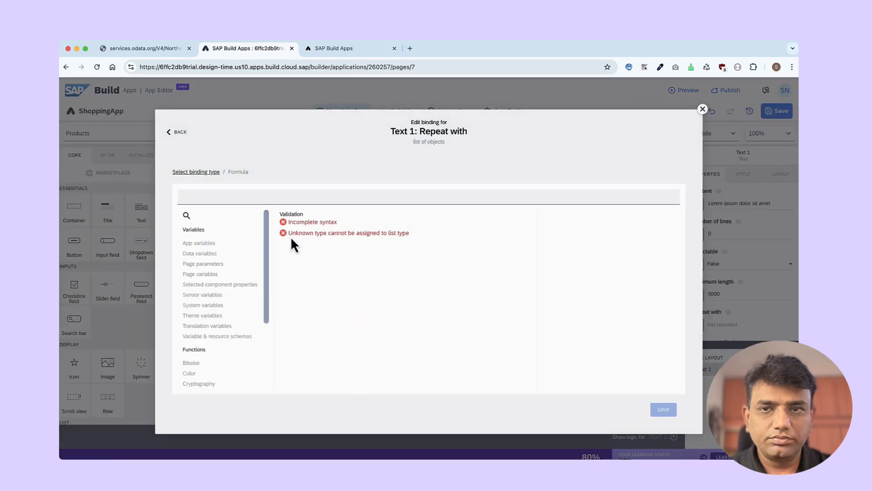
pyautogui.click(222, 254)
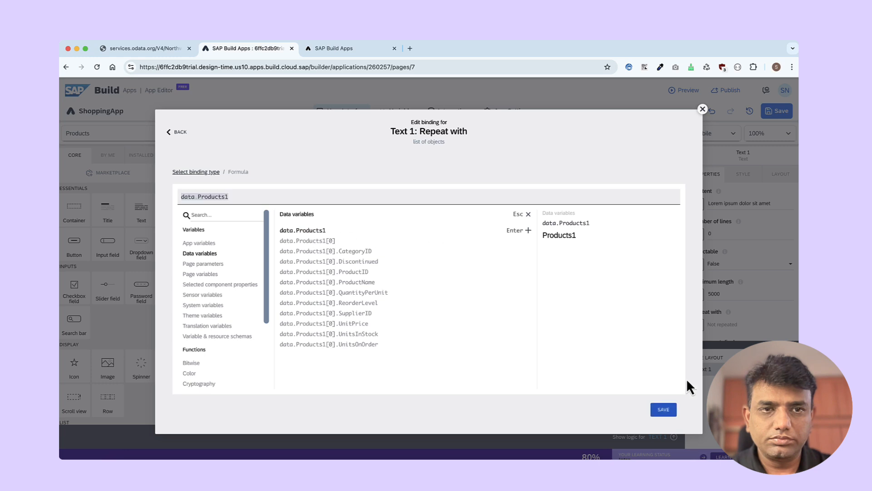
pyautogui.click(664, 411)
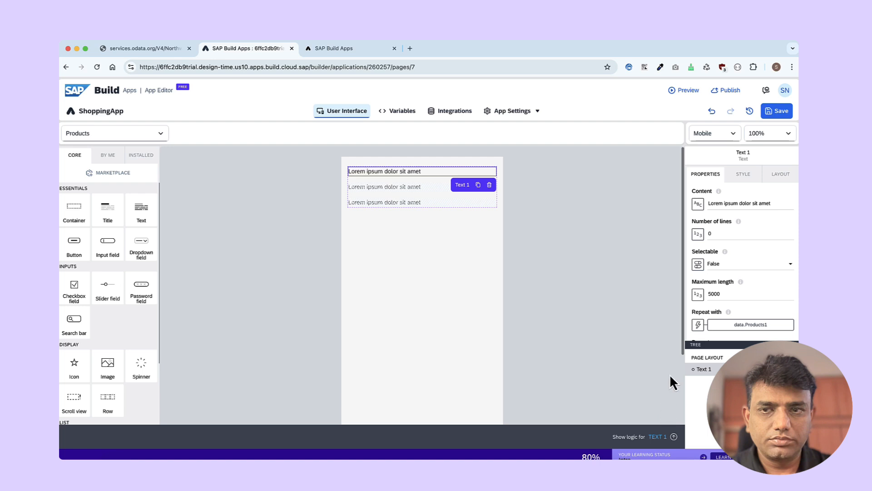
# Bind Text 1's content to current.ProductName from the repeat, and check the saved app in the running preview.
pyautogui.click(698, 205)
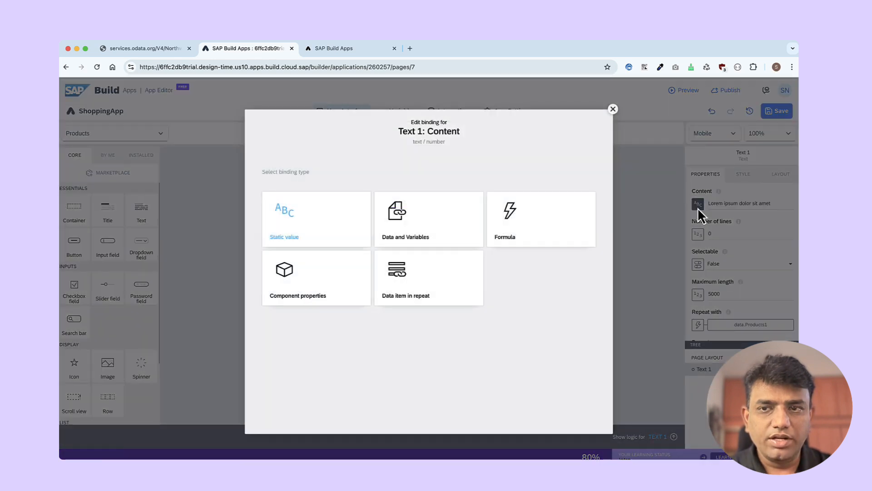
pyautogui.click(473, 296)
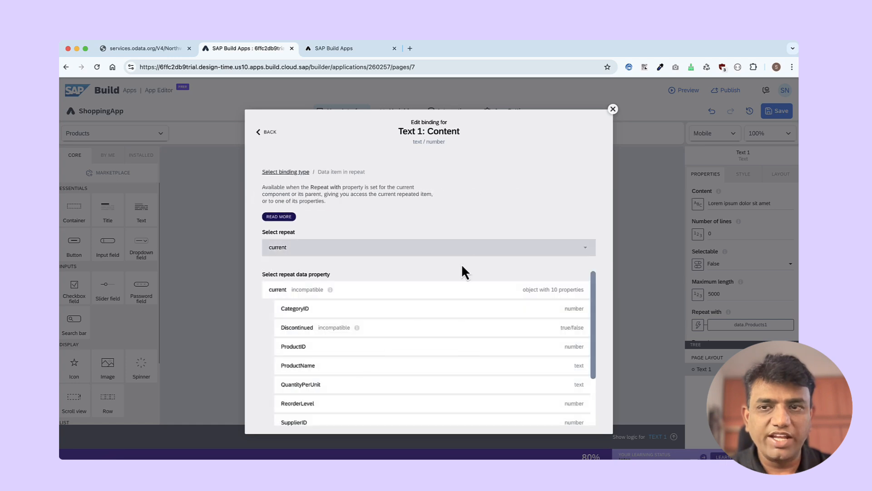
pyautogui.click(459, 370)
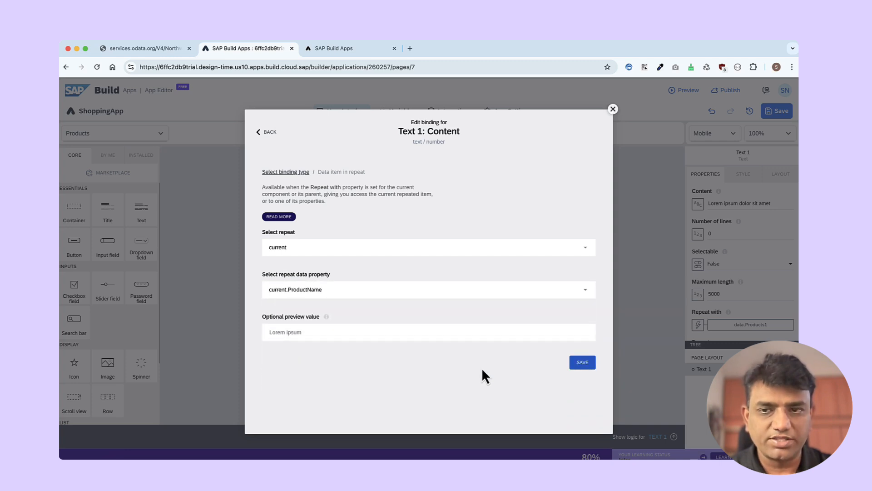
pyautogui.click(582, 363)
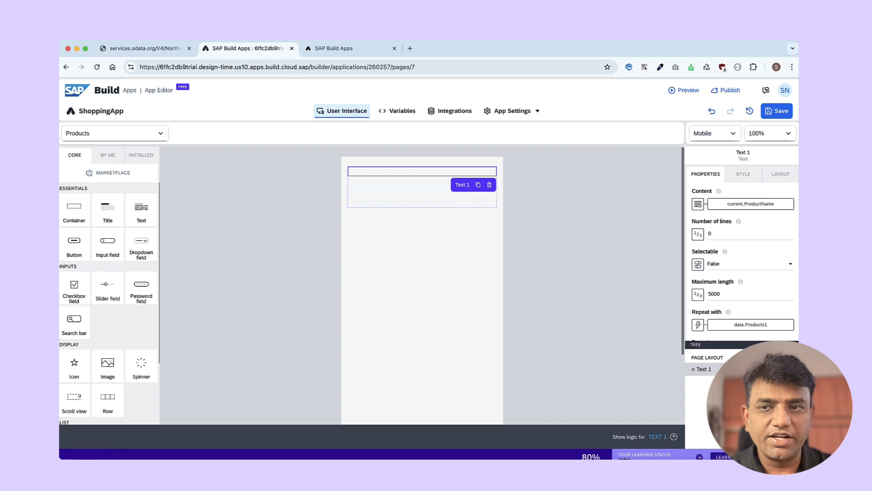
pyautogui.click(783, 109)
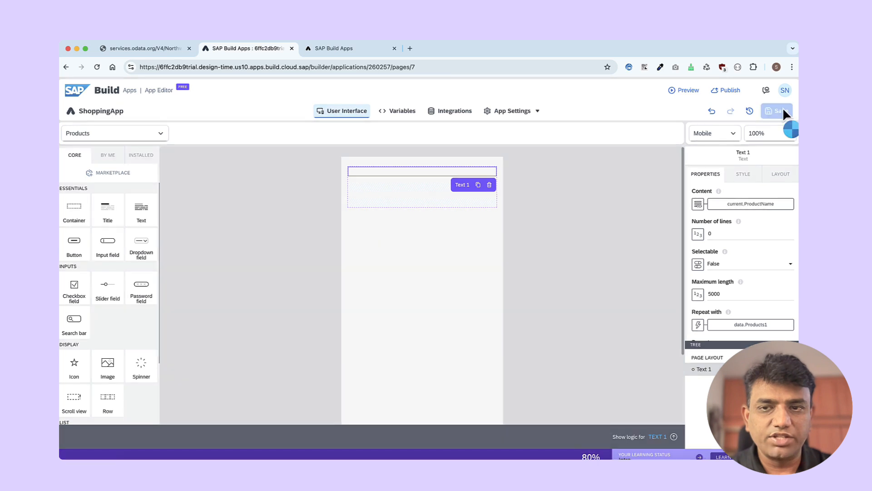
pyautogui.click(352, 51)
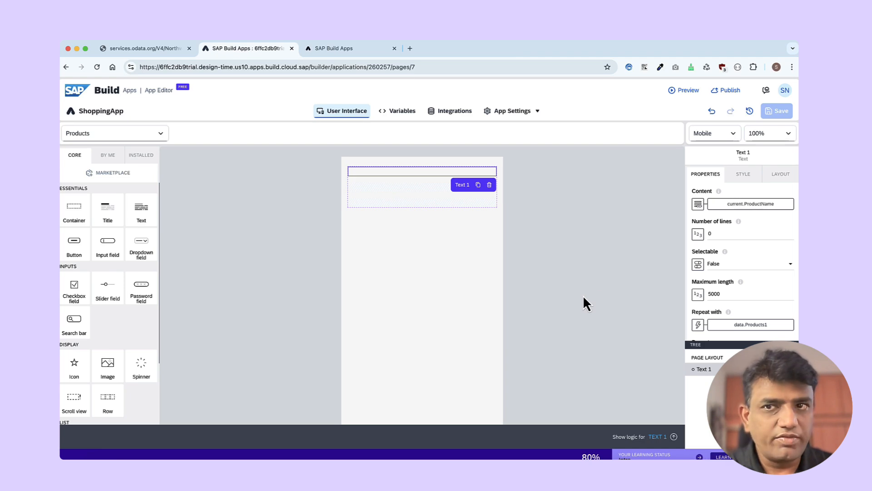
# Switch Text 1's content binding to a formula and replace its expression with repeatedInfo.current.index.
pyautogui.click(699, 204)
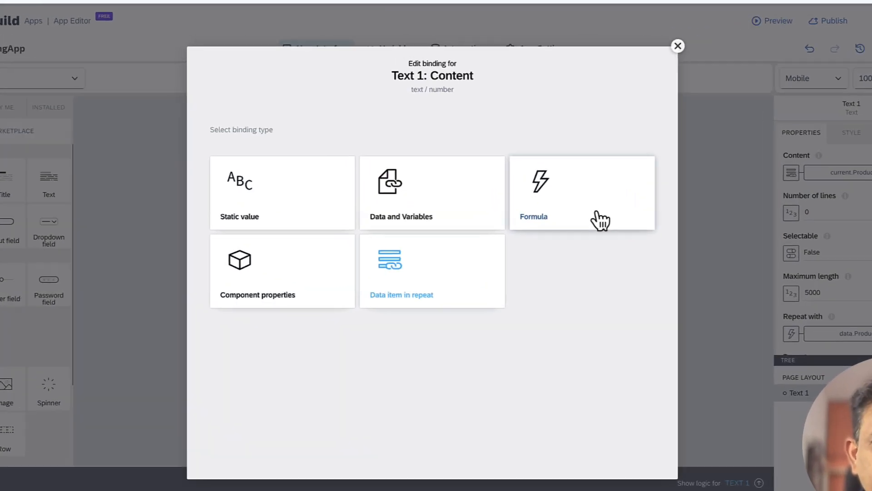
pyautogui.click(556, 242)
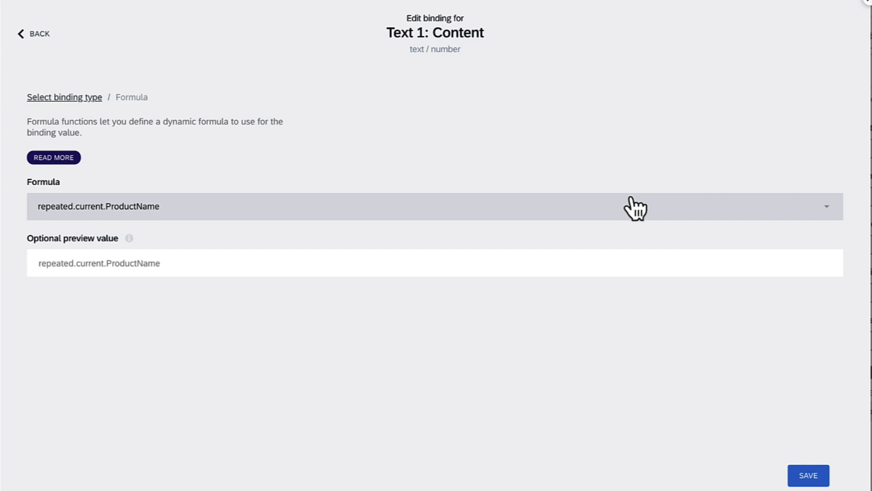
pyautogui.click(633, 200)
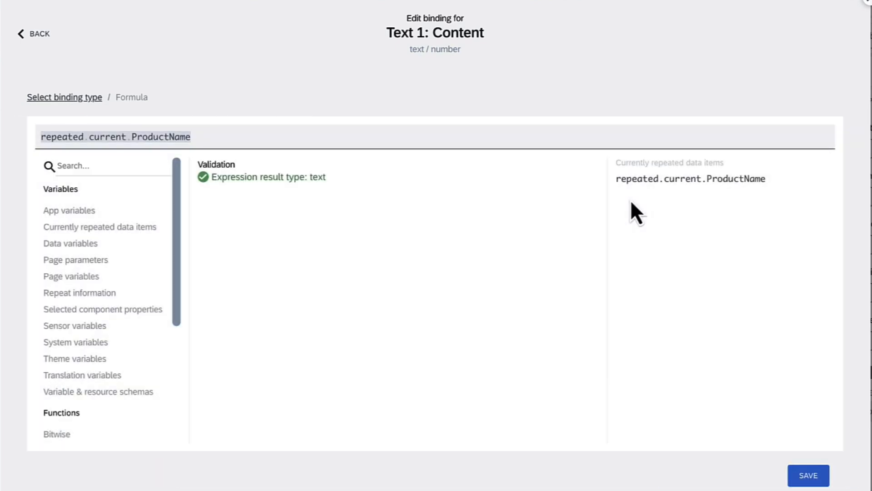
pyautogui.hotkey('ctrl', 'a')
pyautogui.write('re')
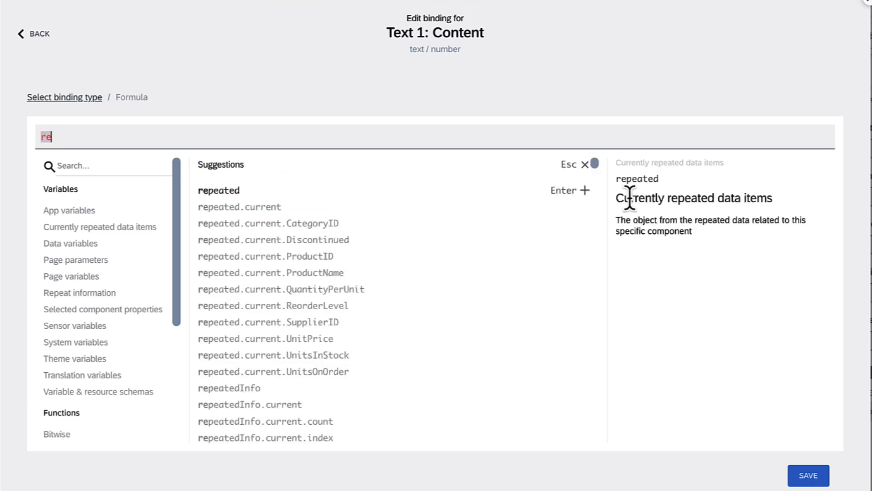
pyautogui.write('peatedInfo')
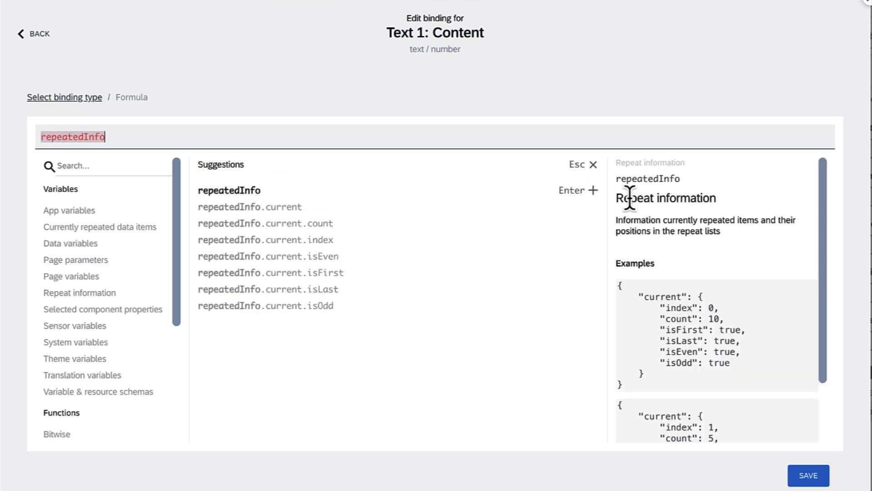
pyautogui.write('.current.index')
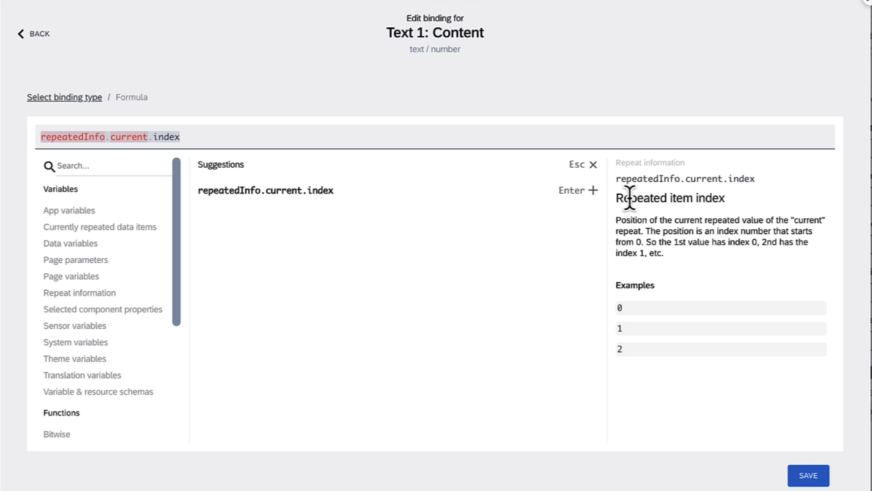
pyautogui.click(576, 191)
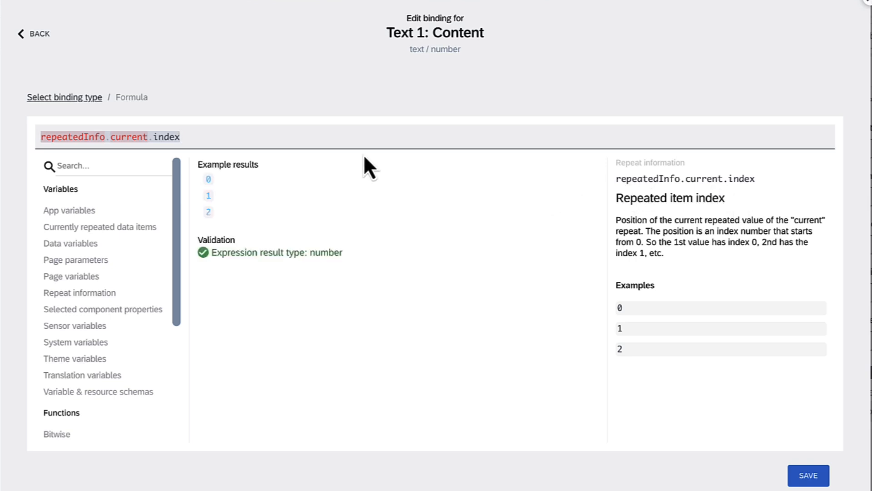
# Extend the content formula with + 1 + ". " so each repeated item gets a one-based number followed by a period.
pyautogui.write('+')
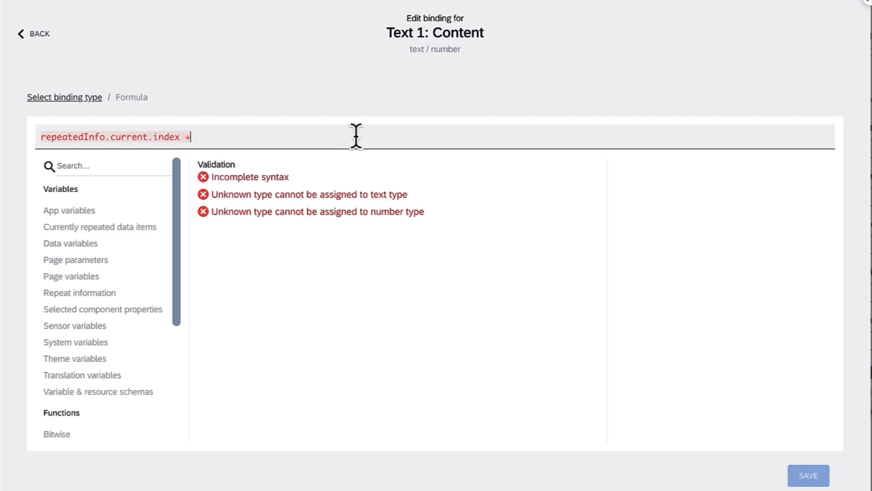
pyautogui.write(' 1')
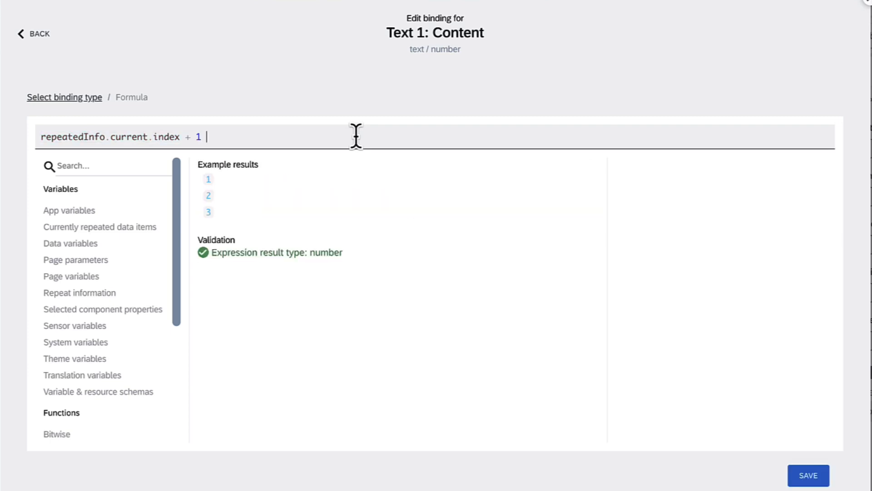
pyautogui.write(' +')
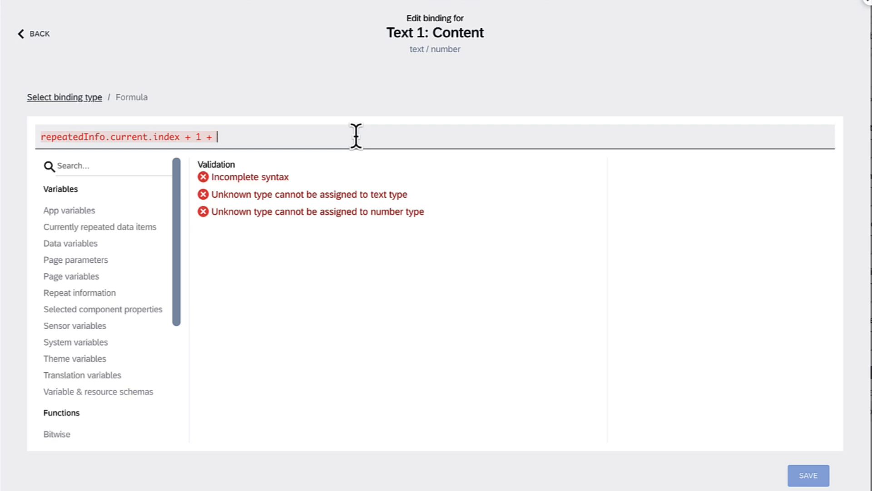
pyautogui.write('+')
pyautogui.press('BackSpace')
pyautogui.write('".')
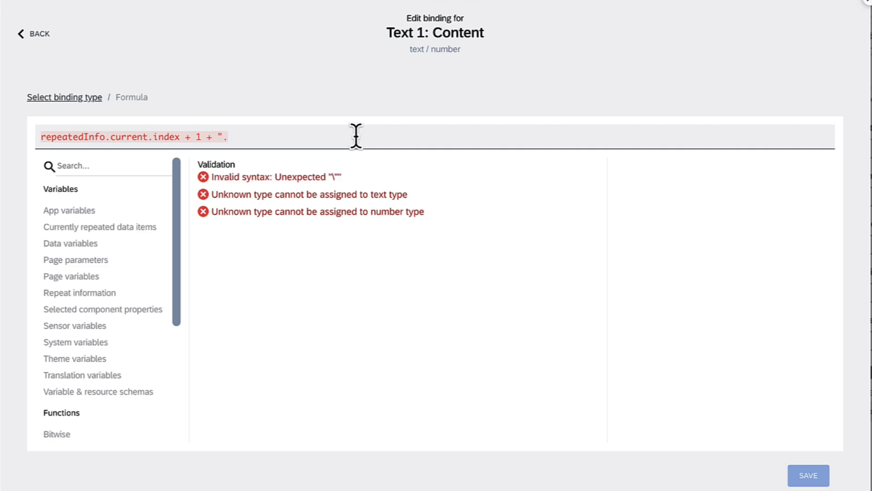
pyautogui.write(' "')
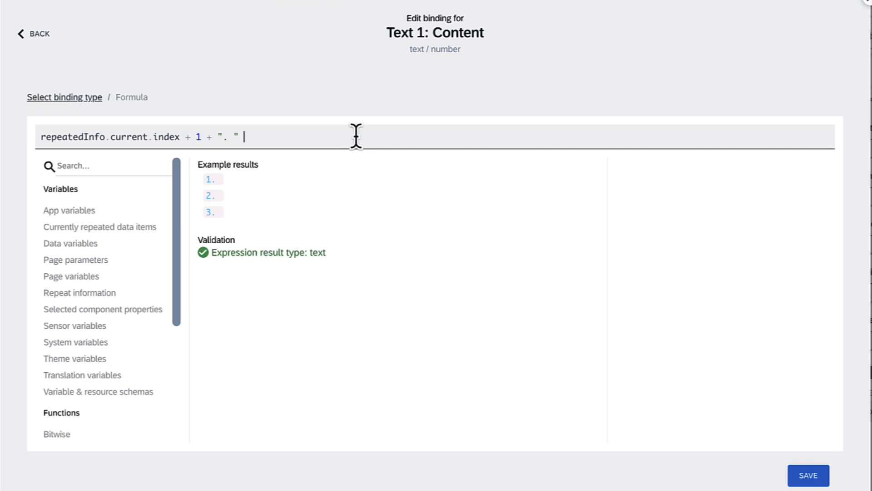
# Append + repeated.current.ProductName to Text 1's content formula, and check the saved app in the running preview.
pyautogui.write(' + ')
pyautogui.write('repeated.')
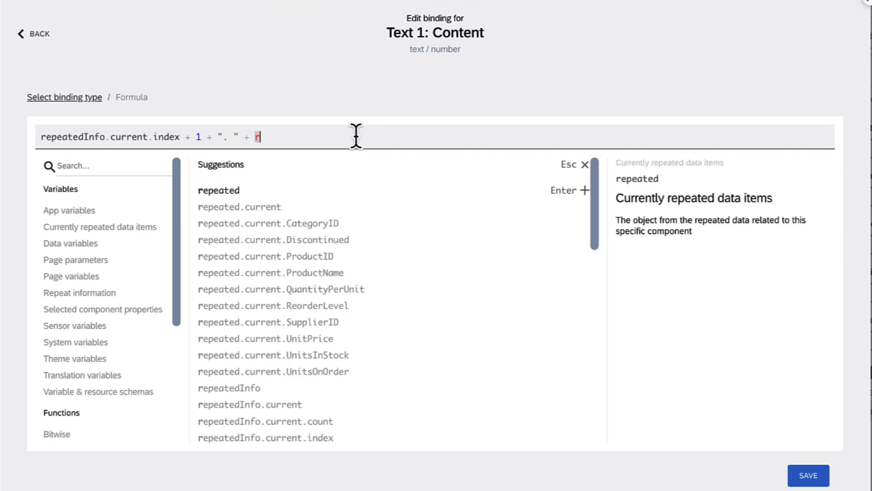
pyautogui.write('current.')
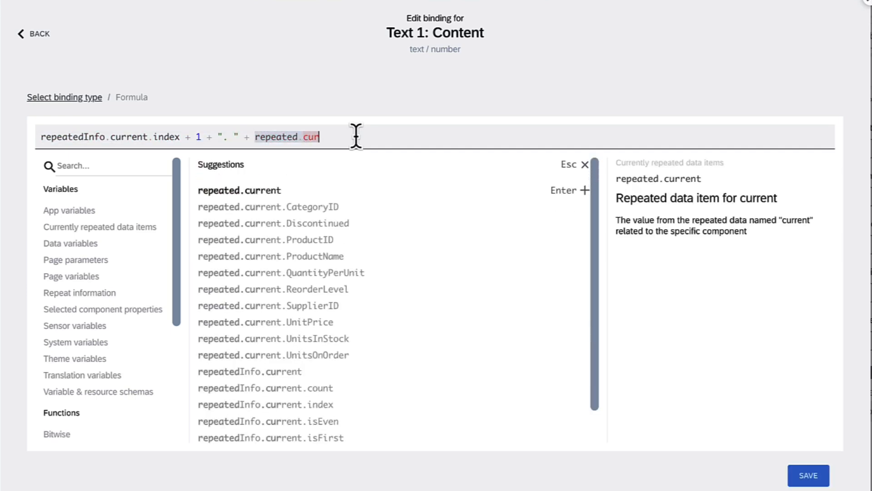
pyautogui.write('Produc')
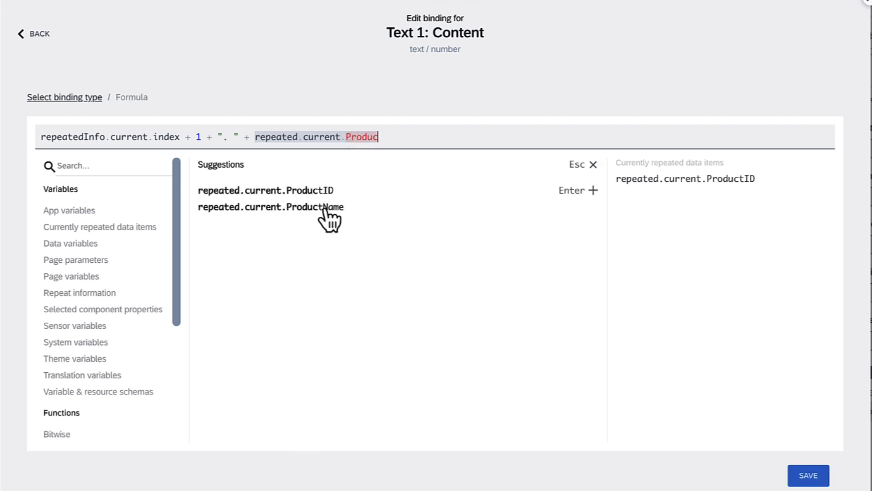
pyautogui.click(559, 206)
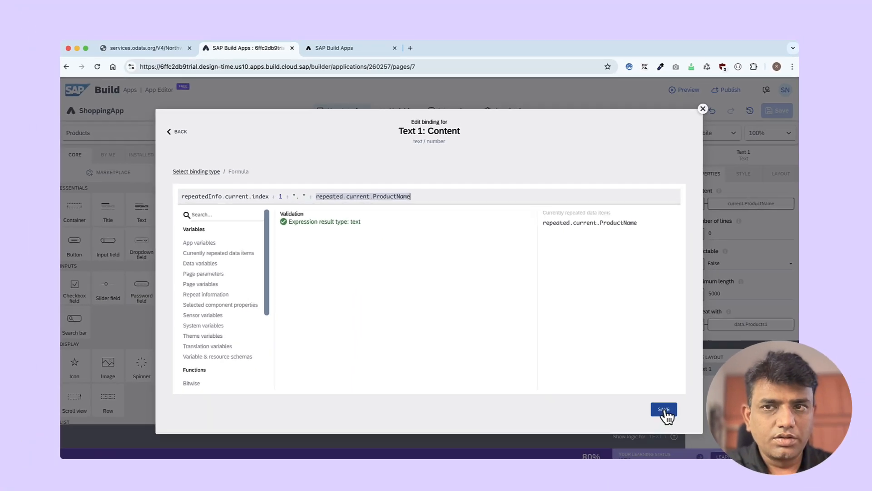
pyautogui.click(719, 430)
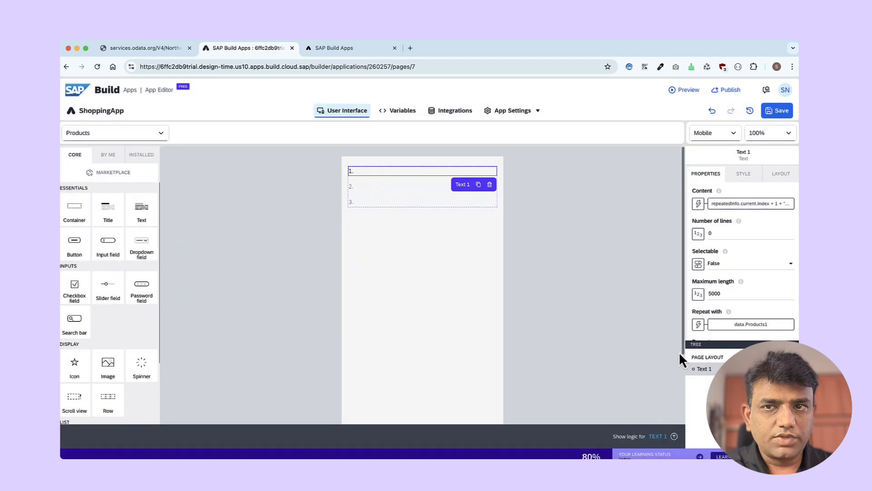
pyautogui.click(778, 111)
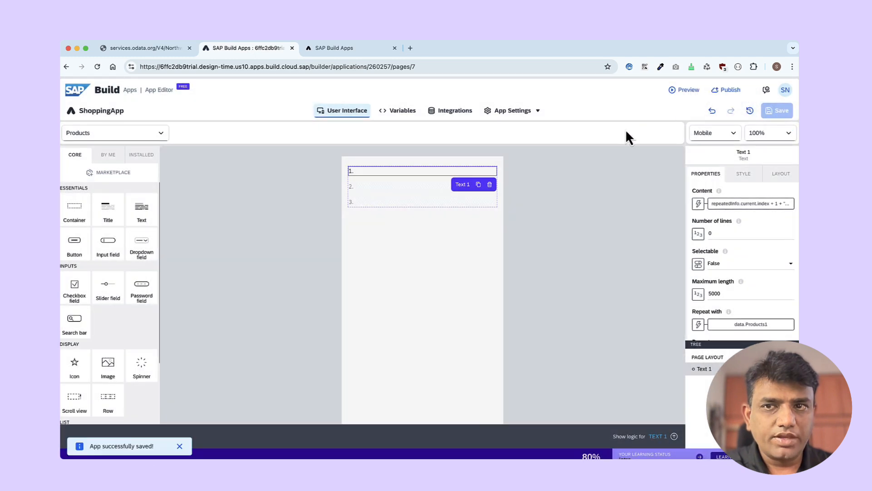
pyautogui.click(348, 47)
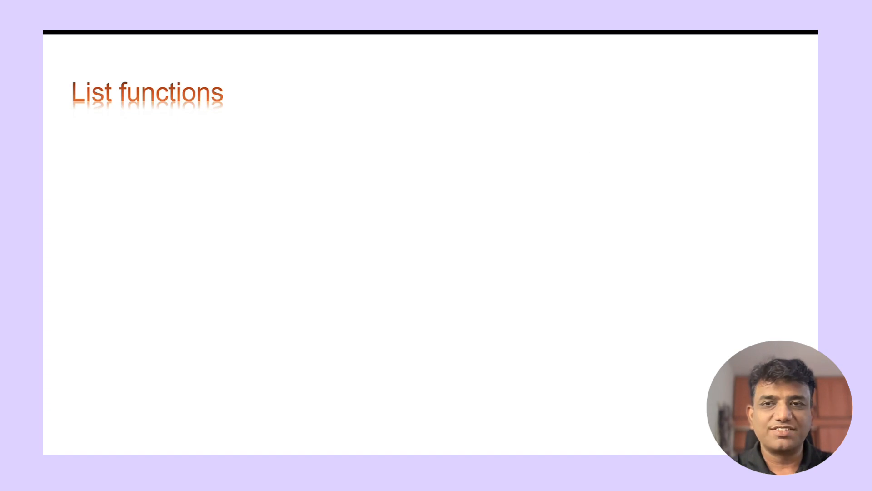
pyautogui.press('Right')
pyautogui.press('Right')
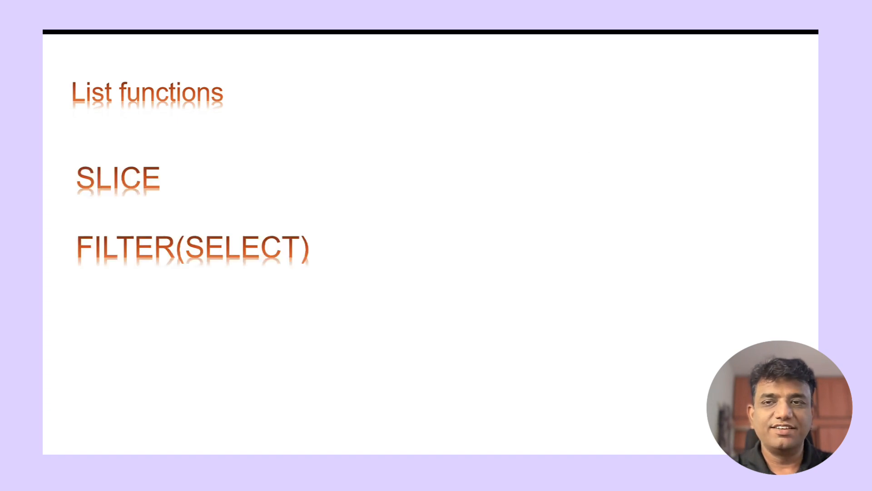
pyautogui.press('Right')
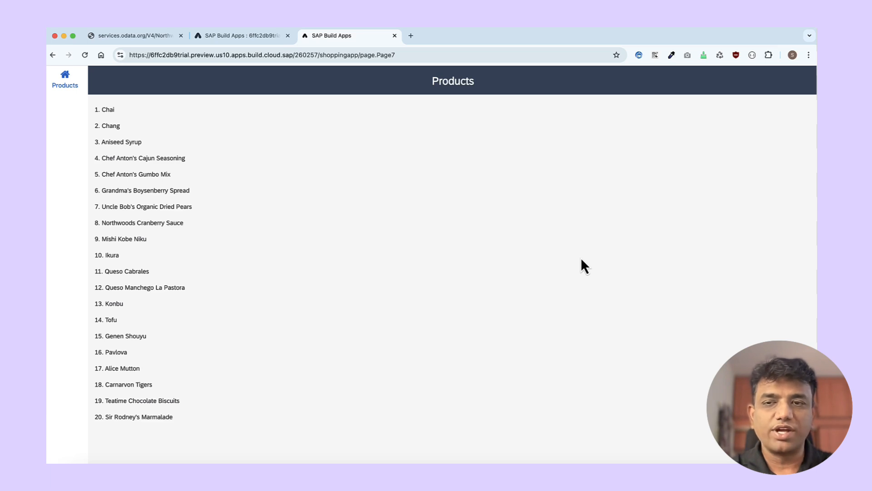
# Back in the app editor, open the formula Text 1 is repeated with and look up the SLICE list function's description.
pyautogui.click(258, 36)
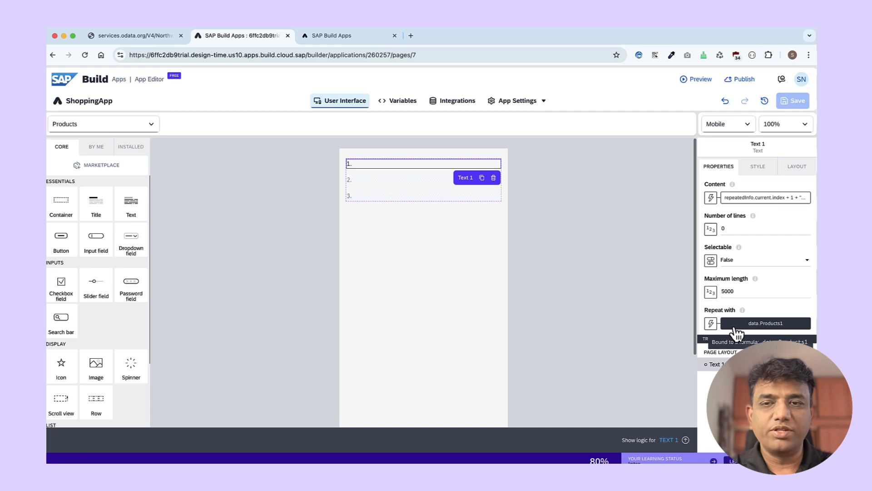
pyautogui.click(712, 324)
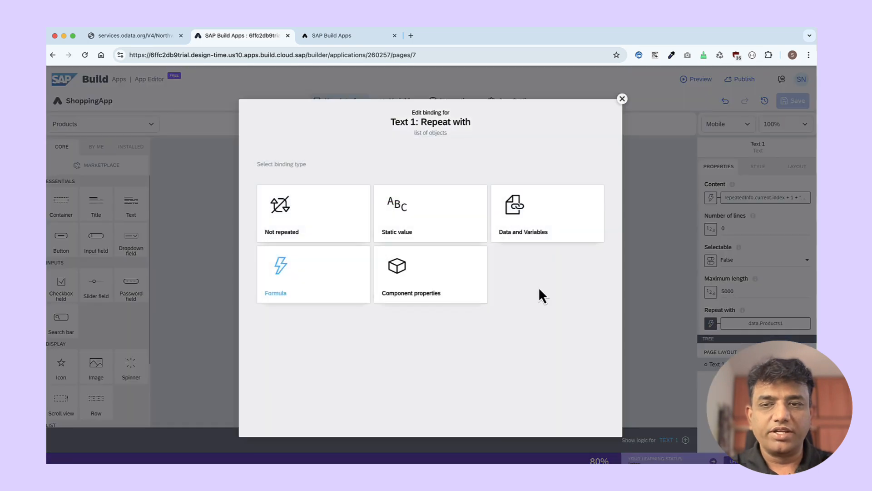
pyautogui.click(307, 263)
pyautogui.click(277, 211)
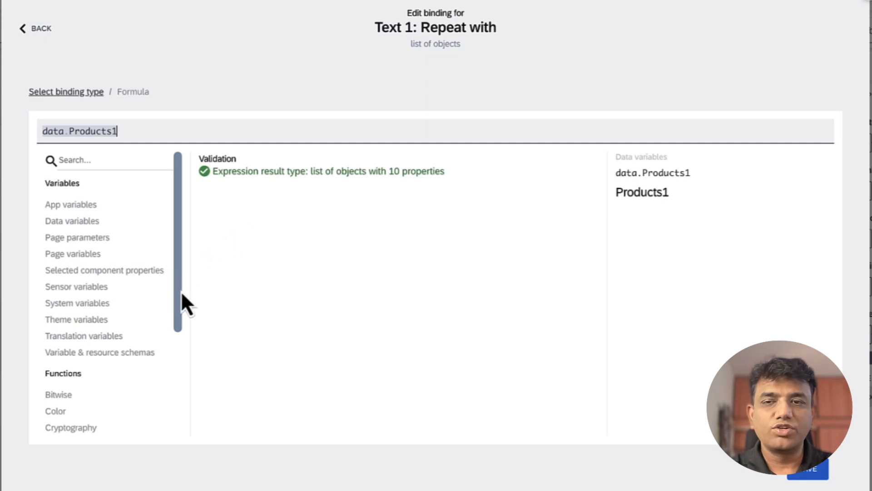
pyautogui.scroll(-3, 180, 292)
pyautogui.scroll(-2, 181, 293)
pyautogui.click(94, 329)
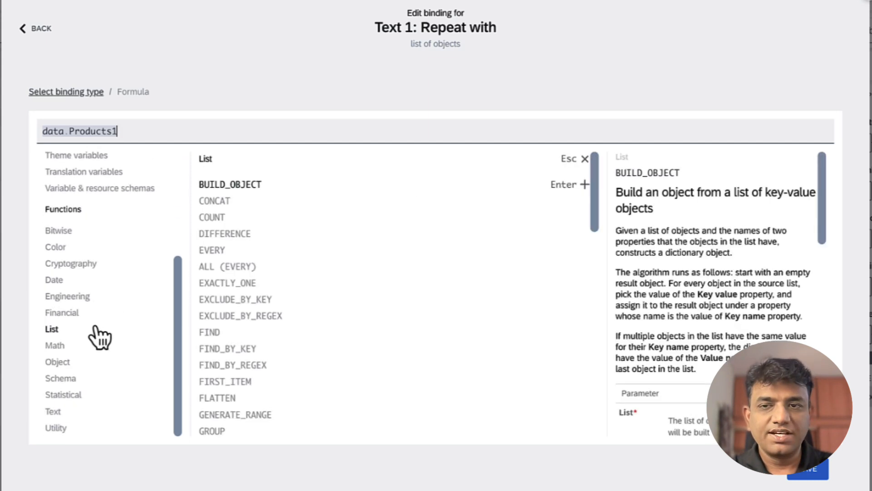
pyautogui.scroll(-6, 265, 273)
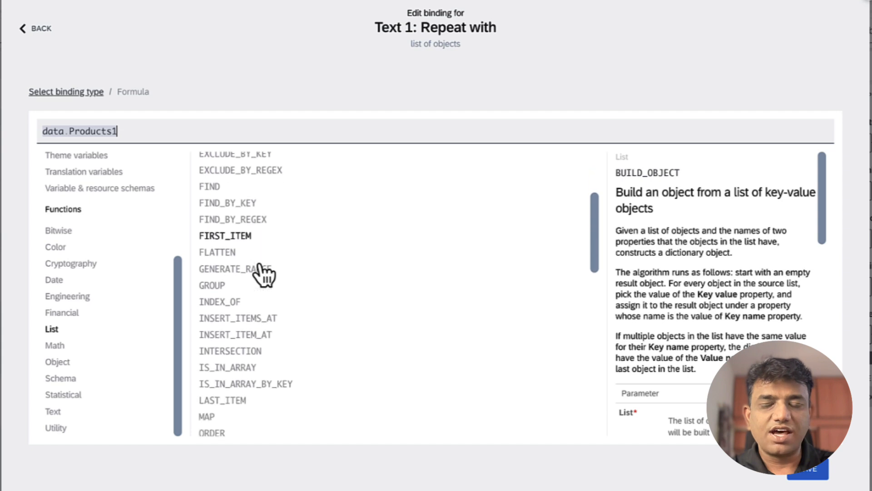
pyautogui.scroll(-5, 265, 273)
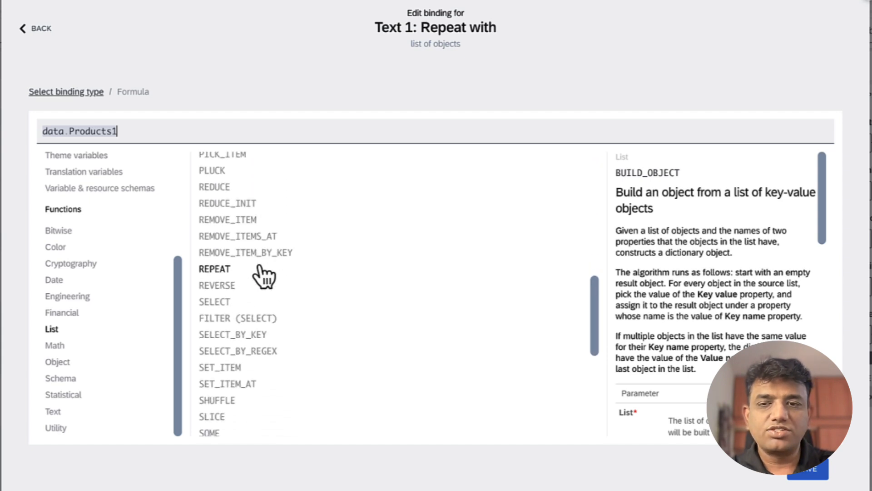
pyautogui.scroll(-2, 265, 318)
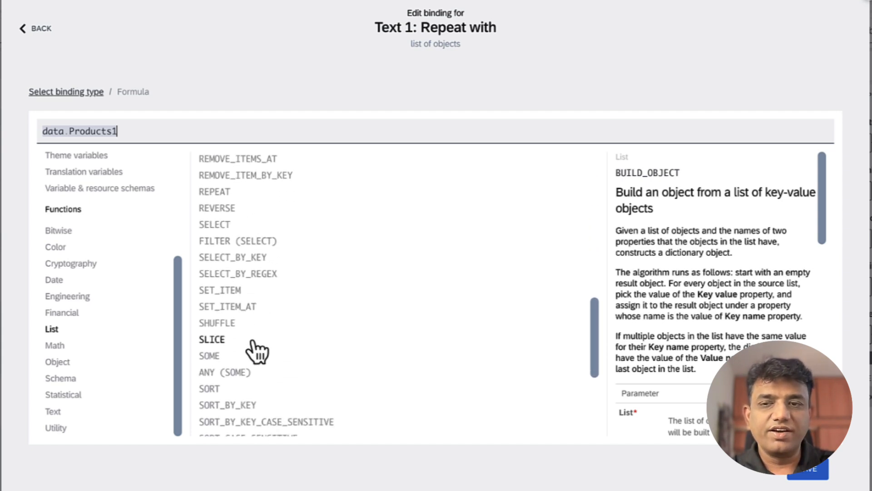
pyautogui.click(253, 342)
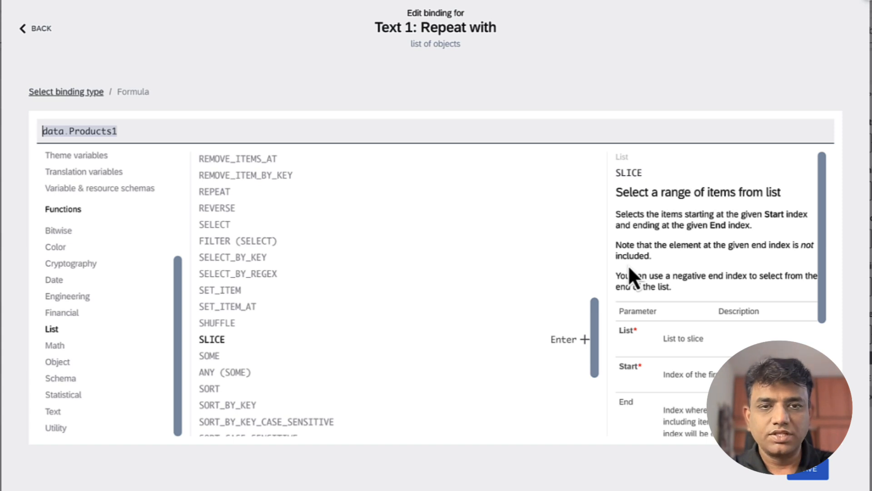
# Set Text 1's repeat formula to SLICE(data.Products1, 0, 5) and save the app.
pyautogui.write('SLICE(')
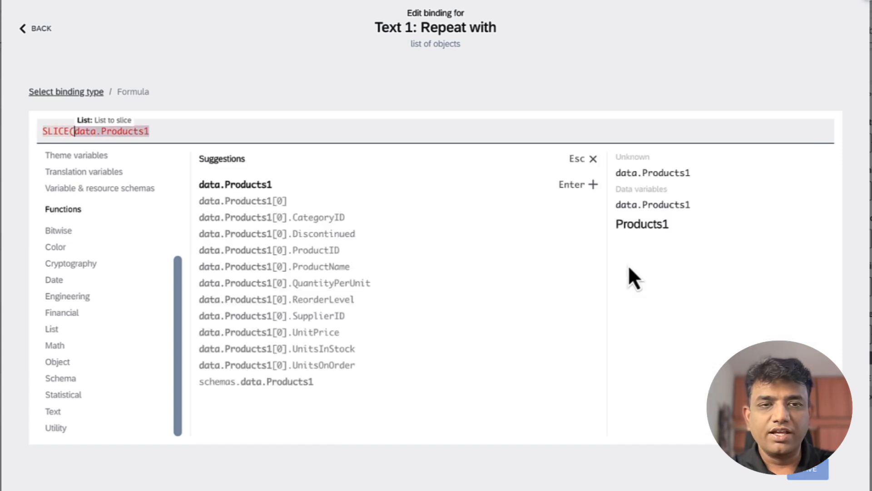
pyautogui.write(',')
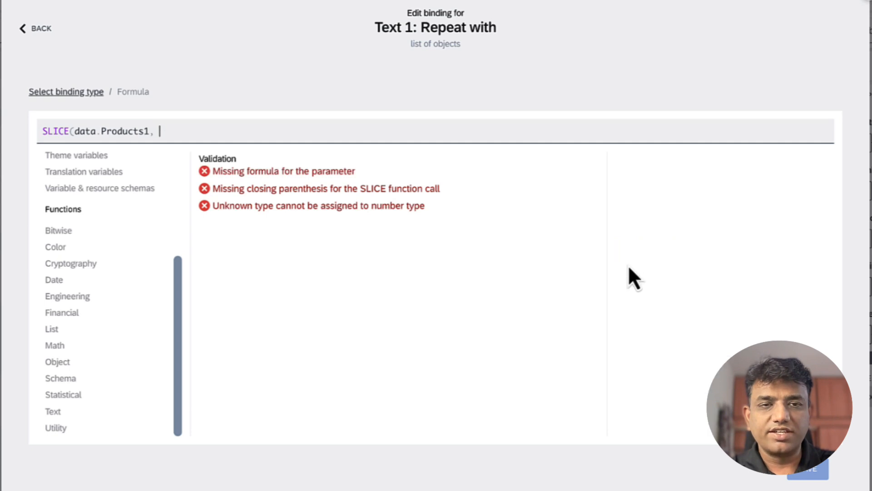
pyautogui.write(' 0, ')
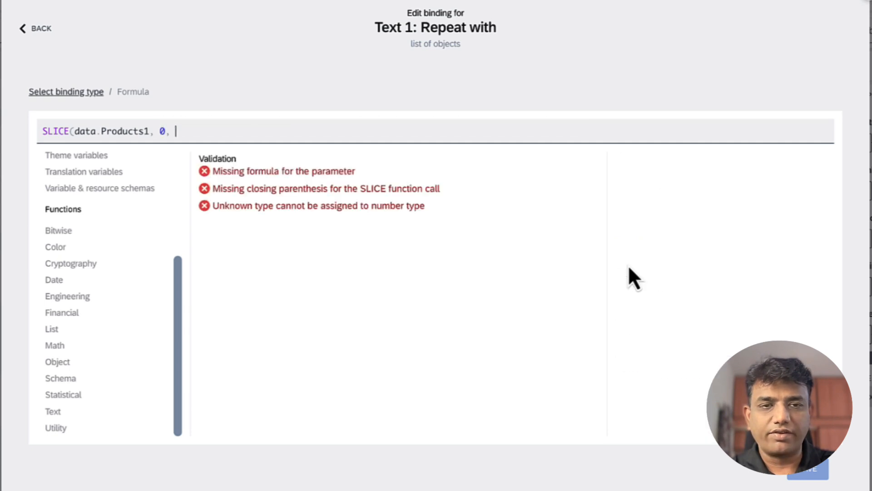
pyautogui.write('5)')
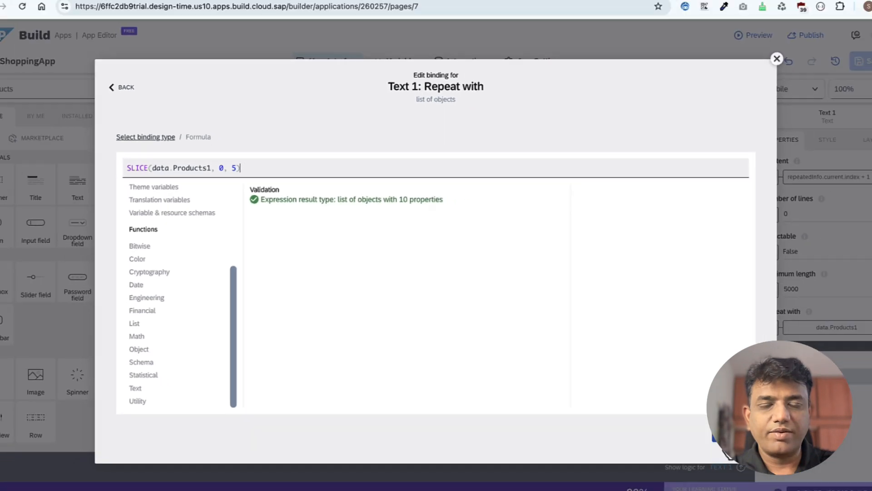
pyautogui.click(791, 464)
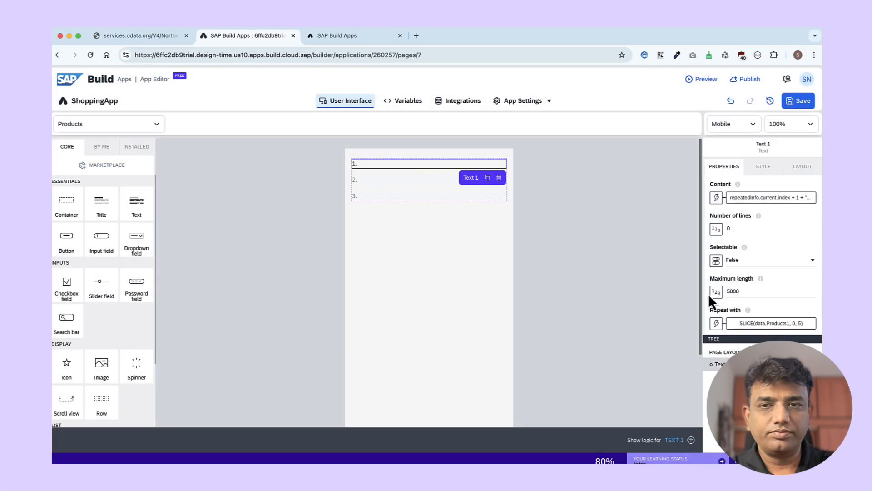
pyautogui.click(803, 101)
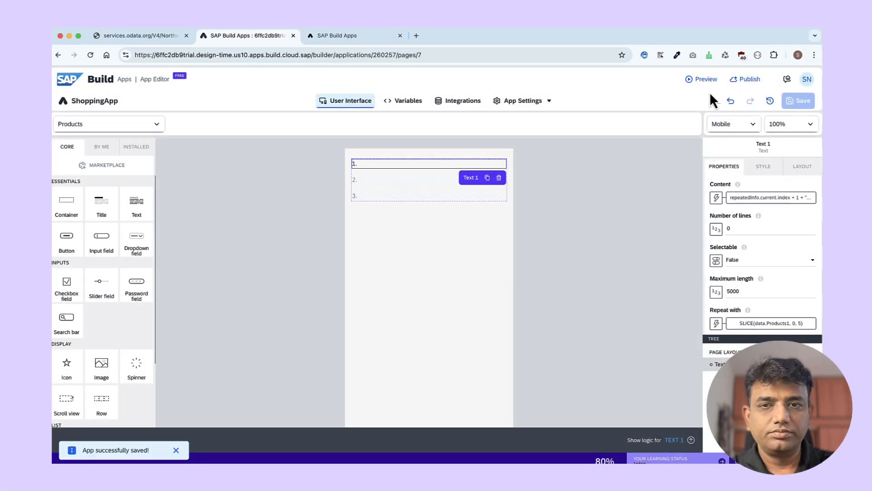
# Check the repeated list in the preview, and back in the app editor replace Text 1's repeat formula with the SELECT (FILTER) function.
pyautogui.click(375, 37)
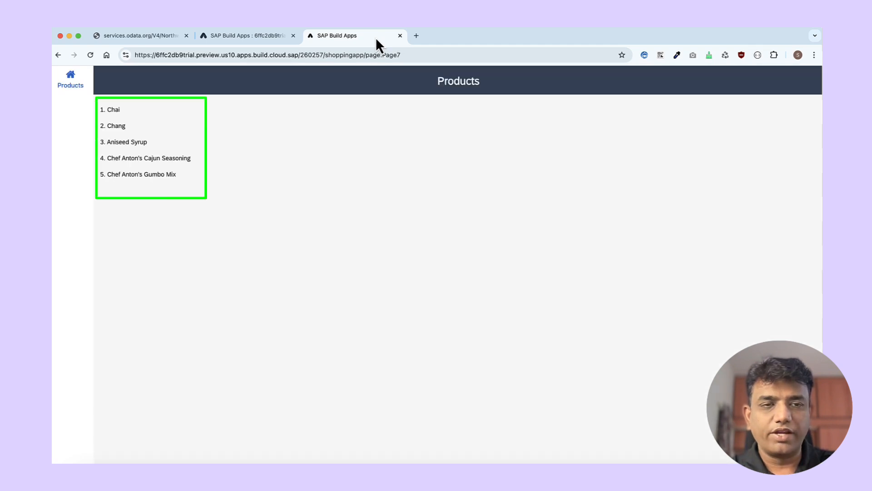
pyautogui.click(256, 37)
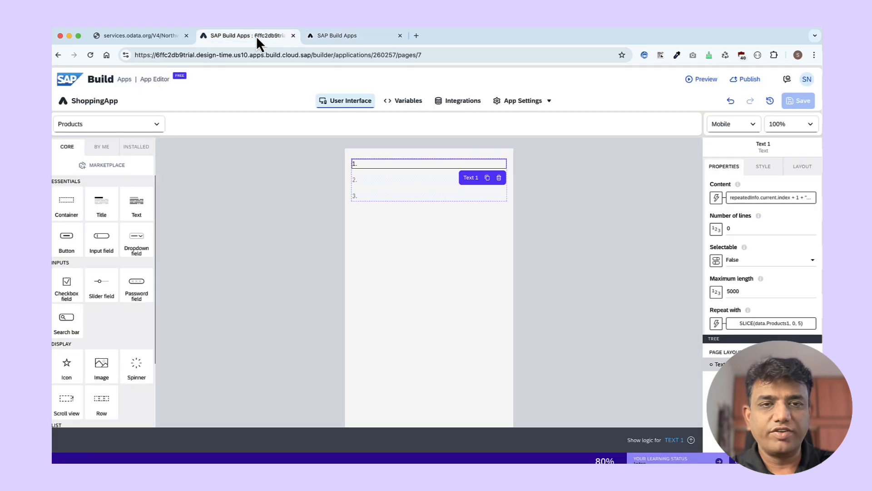
pyautogui.click(716, 321)
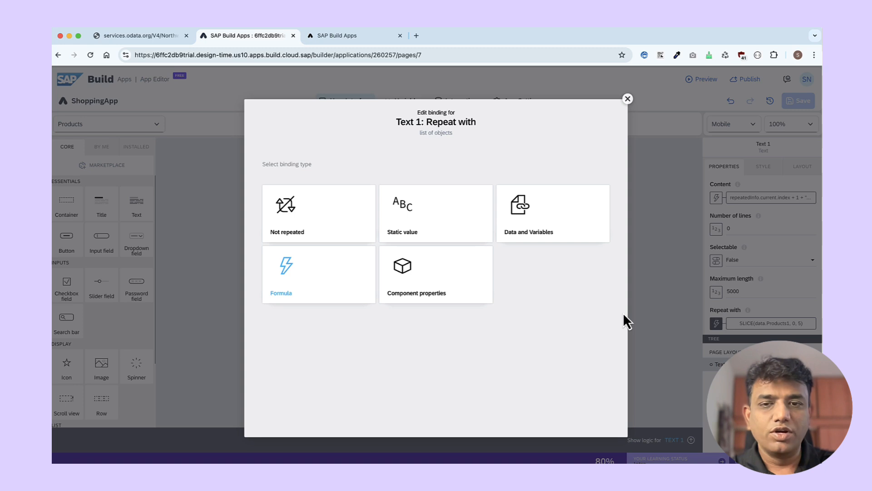
pyautogui.click(345, 271)
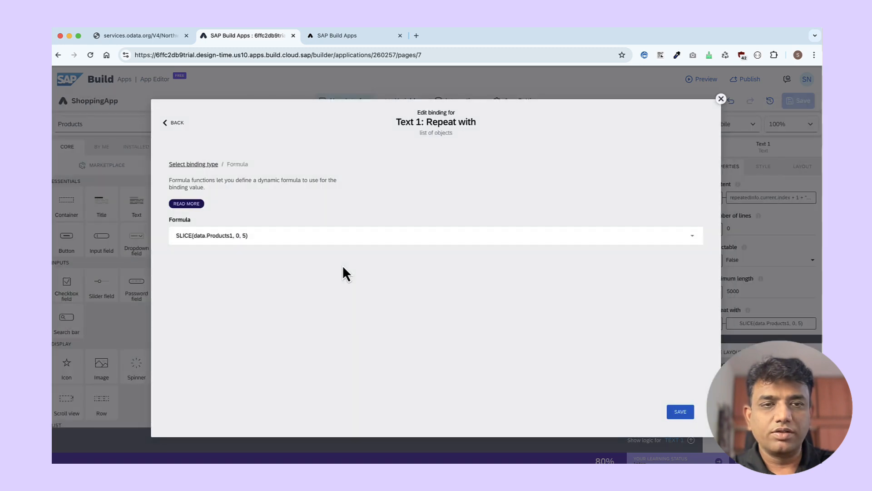
pyautogui.click(322, 245)
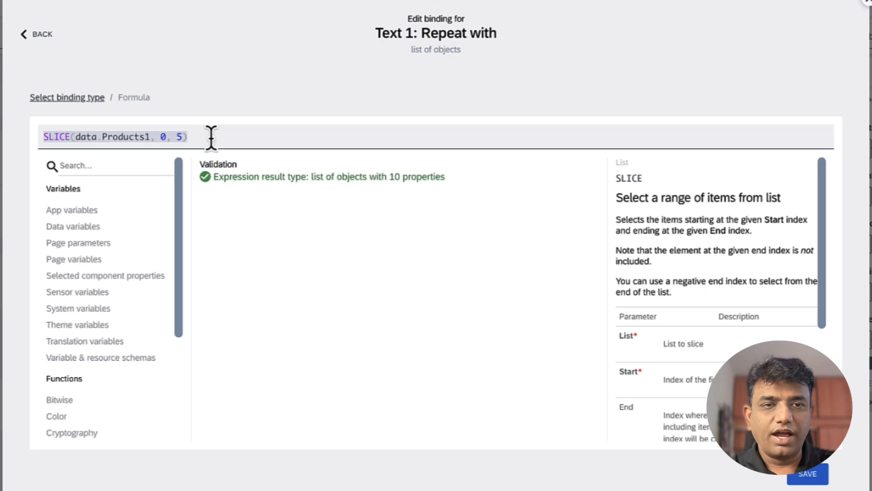
pyautogui.moveTo(212, 137); pyautogui.dragTo(25, 126)
pyautogui.write('FILTER')
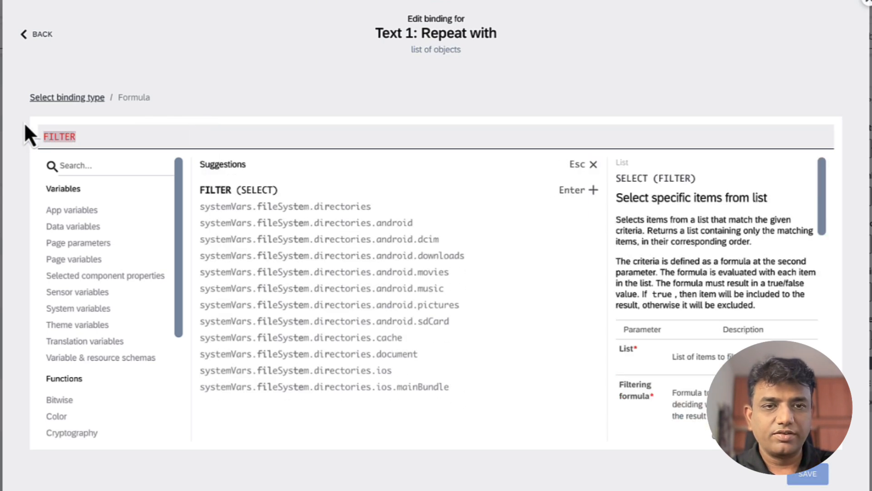
pyautogui.click(580, 189)
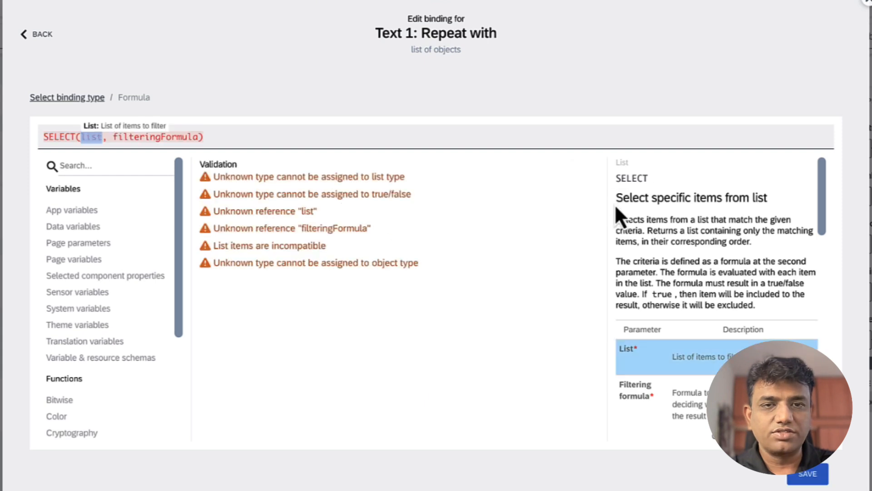
# Set the SELECT function's list argument to data.Products1 and look up the filtering formula parameter's description and examples.
pyautogui.write('data.P')
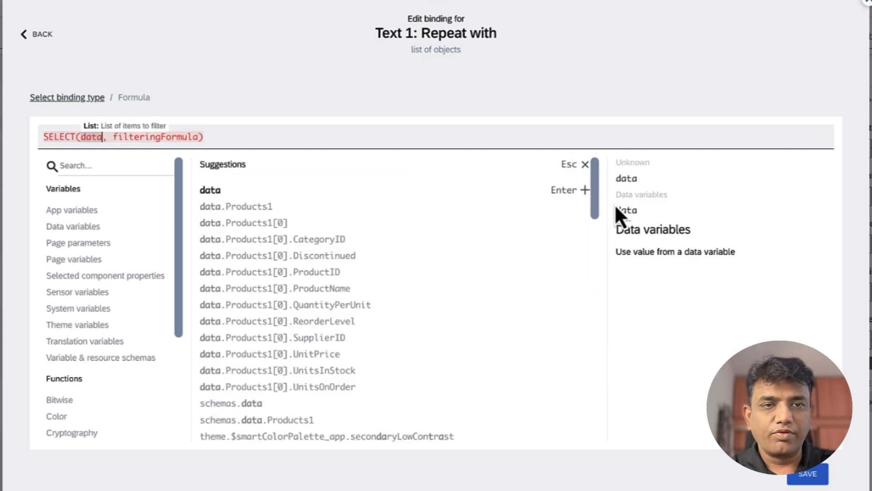
pyautogui.write('roducts1')
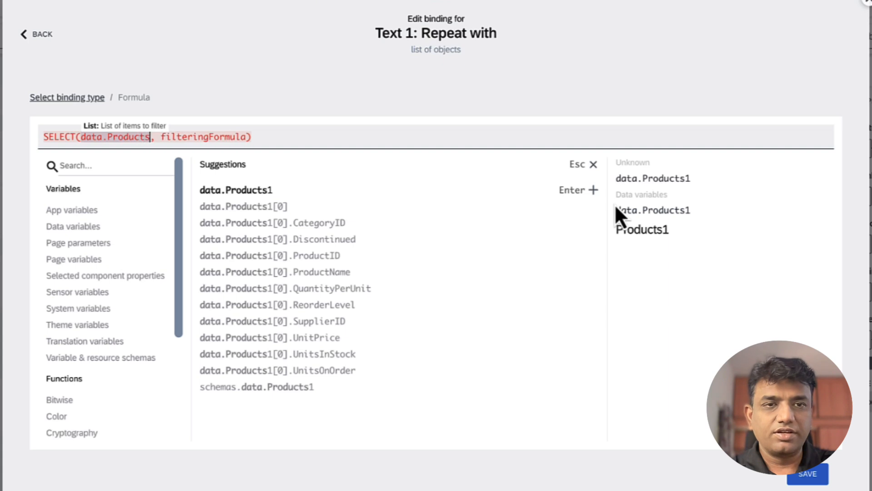
pyautogui.click(241, 139)
pyautogui.moveTo(252, 137); pyautogui.dragTo(165, 137)
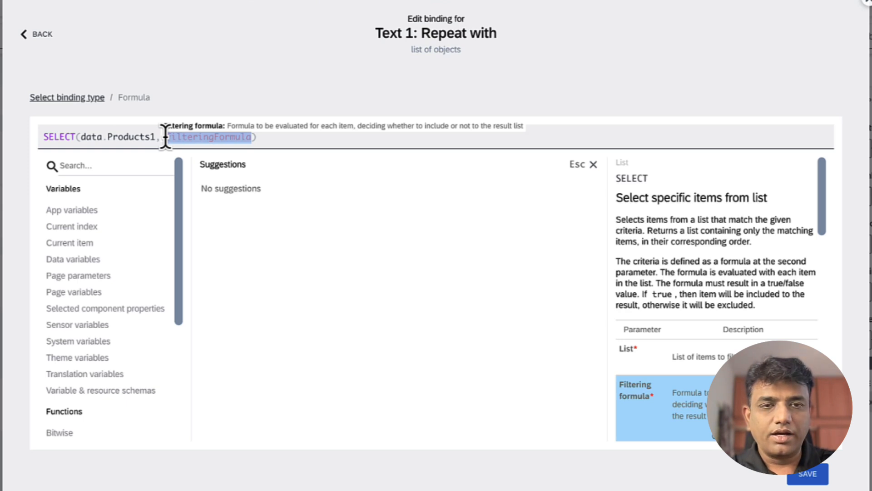
pyautogui.scroll(-6, 659, 307)
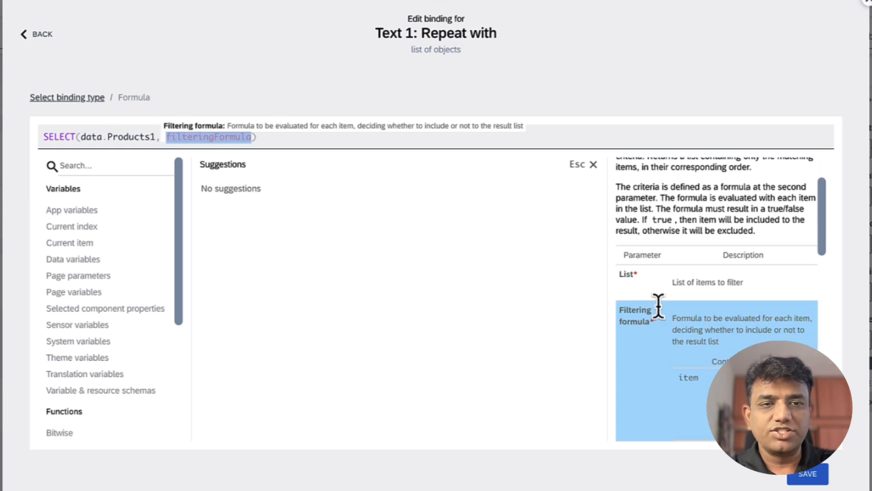
pyautogui.scroll(-10, 659, 307)
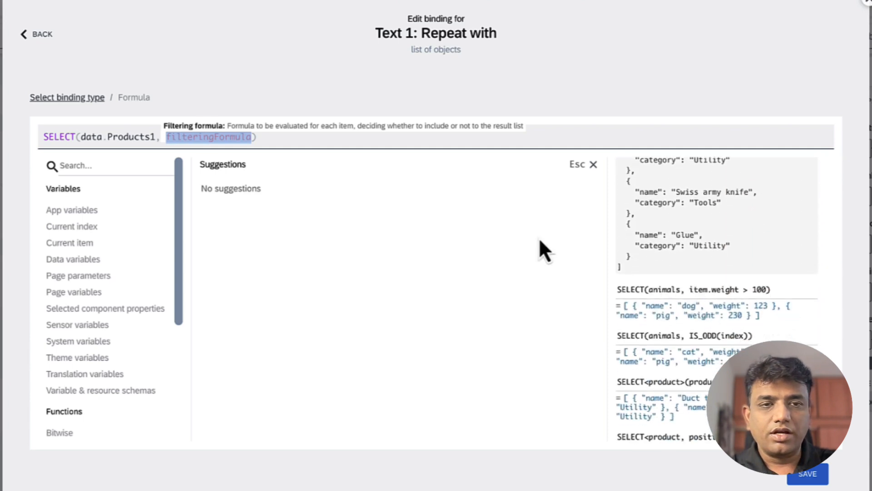
# Use item.UnitsInStock > 40 as the filtering formula, save the binding and the app, and check the list in the preview.
pyautogui.write('item.')
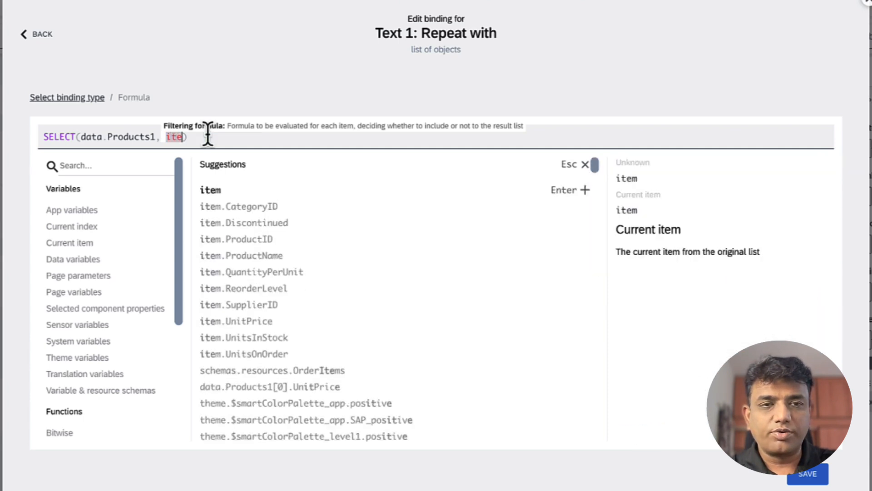
pyautogui.write('Uni')
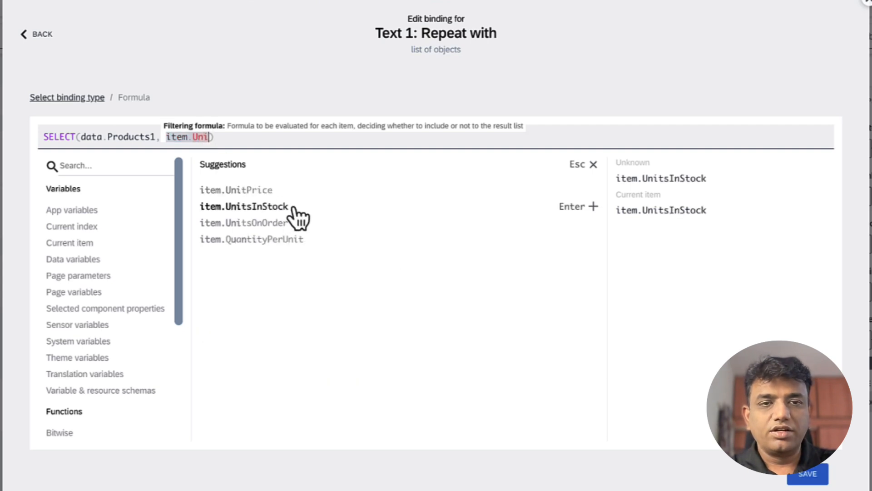
pyautogui.click(573, 205)
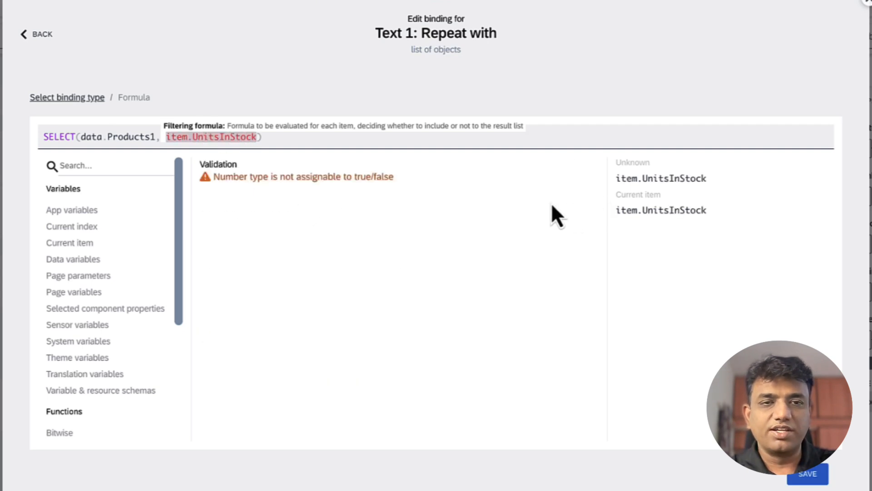
pyautogui.write('> 40')
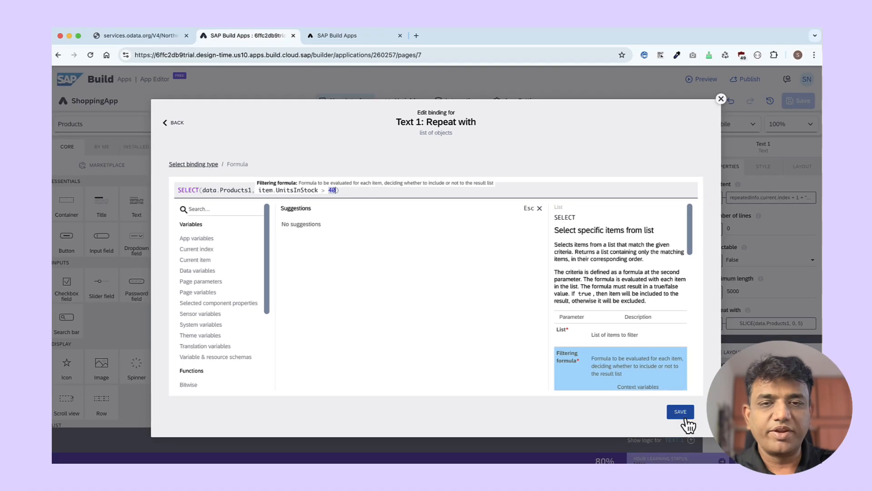
pyautogui.click(808, 474)
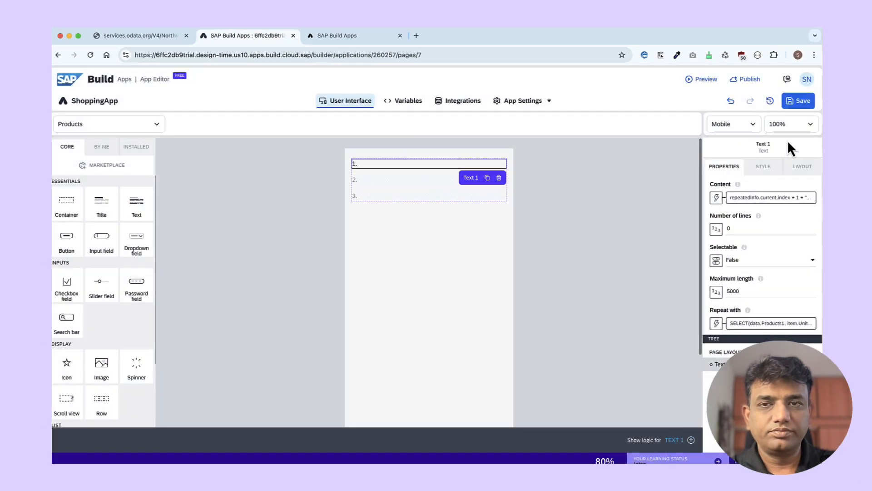
pyautogui.click(800, 101)
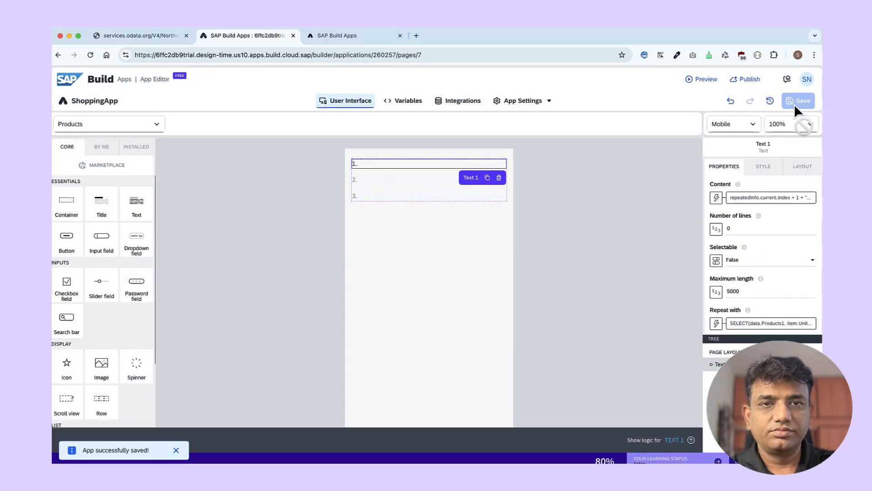
pyautogui.click(365, 39)
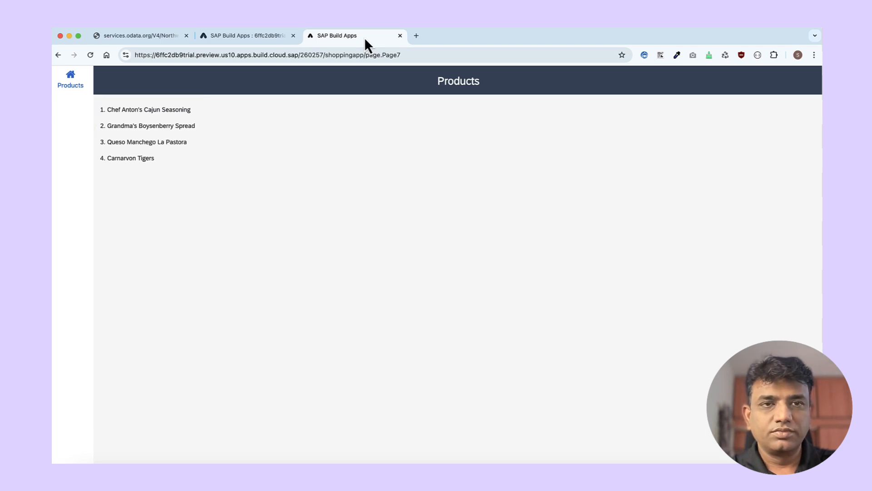
# Back in the app editor, reduce Text 1's repeat formula to data.Products1 and save the binding.
pyautogui.click(245, 36)
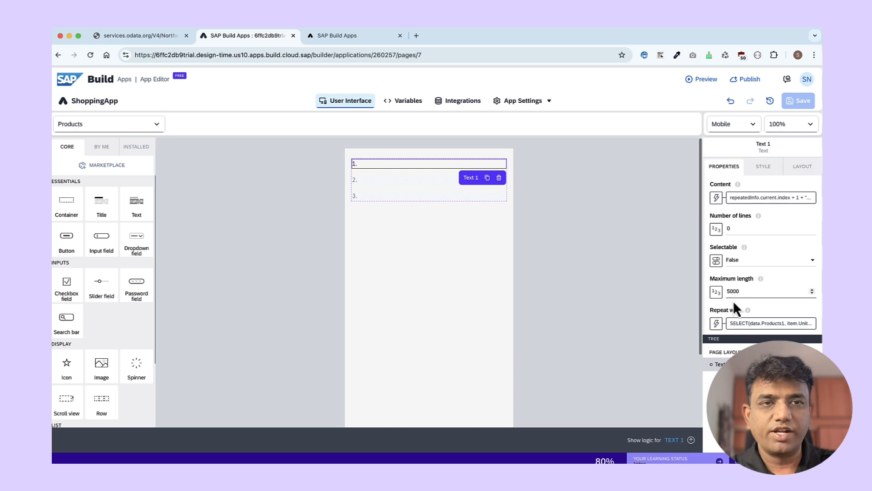
pyautogui.click(716, 323)
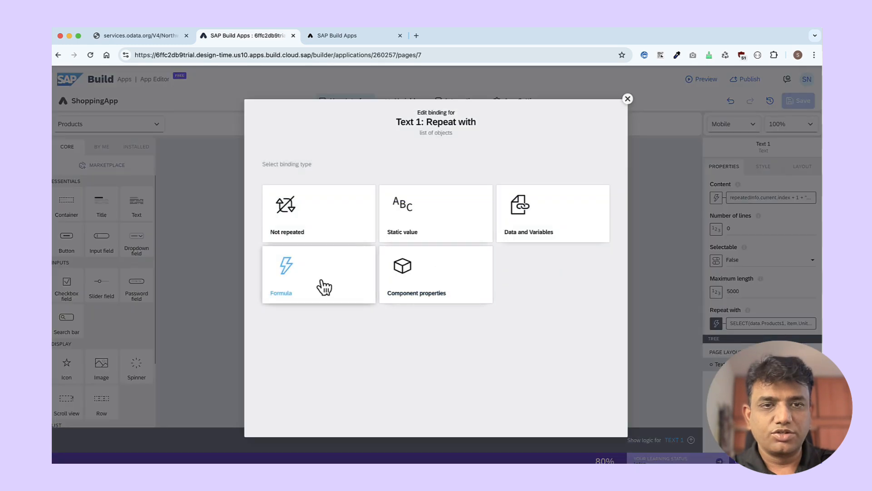
pyautogui.click(323, 286)
pyautogui.click(202, 241)
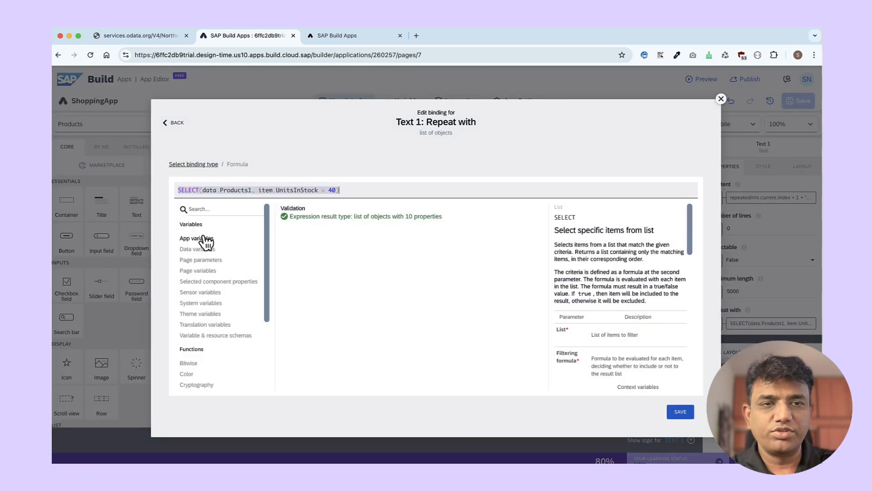
pyautogui.moveTo(202, 190); pyautogui.dragTo(159, 190)
pyautogui.press('BackSpace')
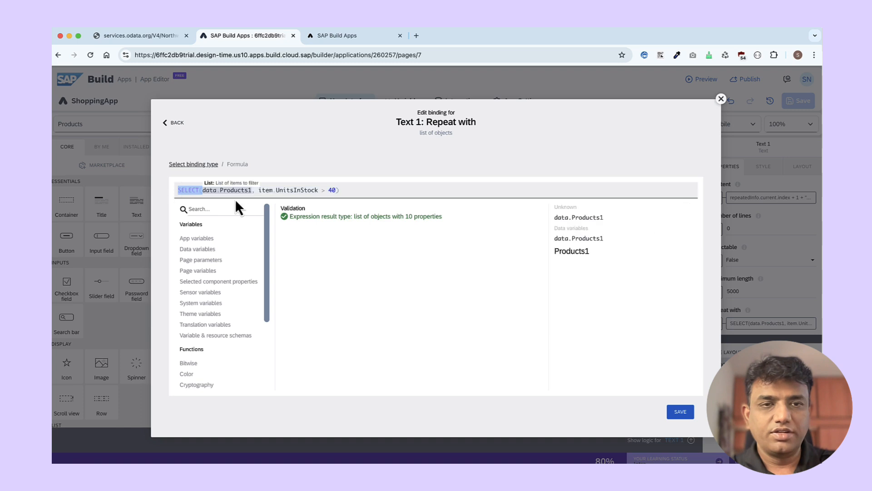
pyautogui.moveTo(324, 192); pyautogui.dragTo(225, 192)
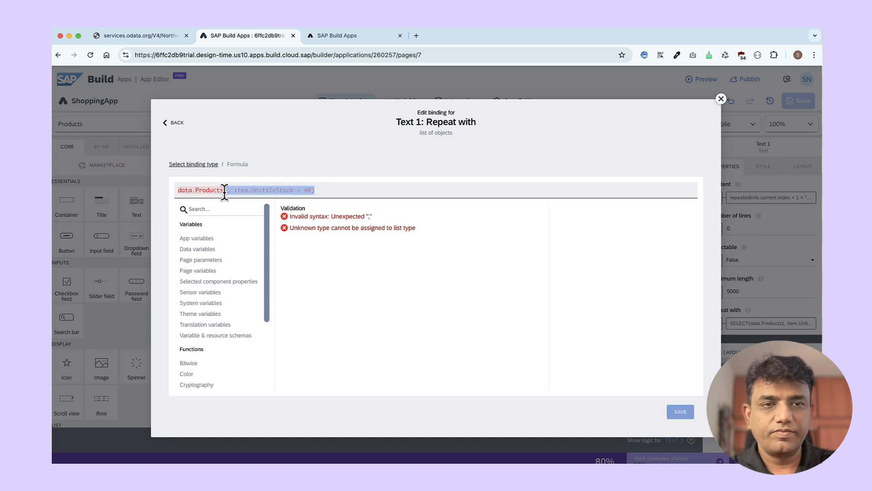
pyautogui.press('BackSpace')
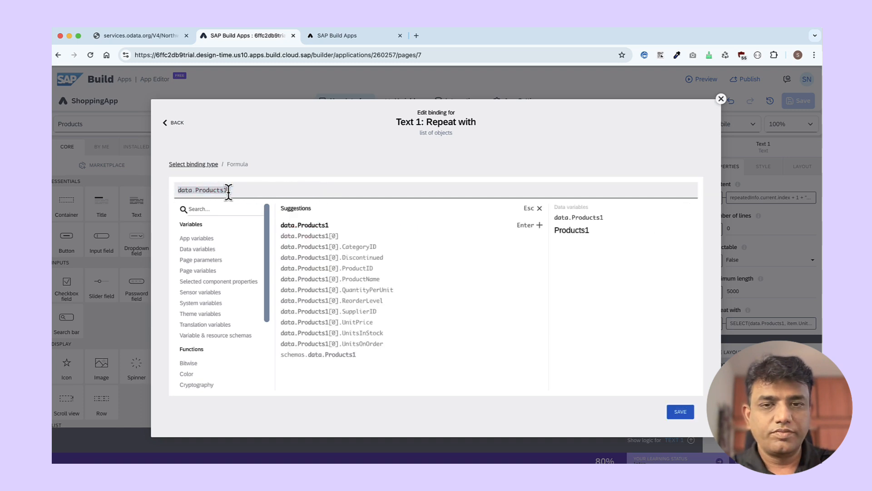
pyautogui.click(680, 411)
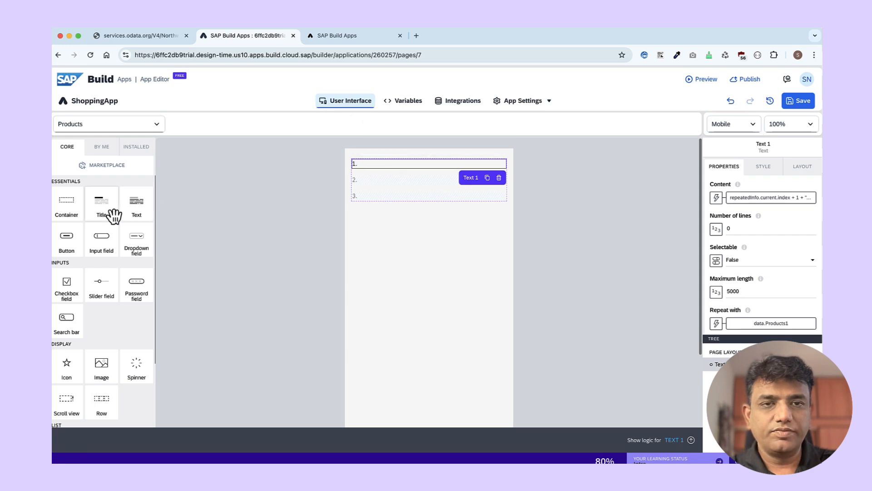
# Add a Title component above the repeated text and set its content formula to "Products List".
pyautogui.moveTo(108, 211); pyautogui.dragTo(362, 166)
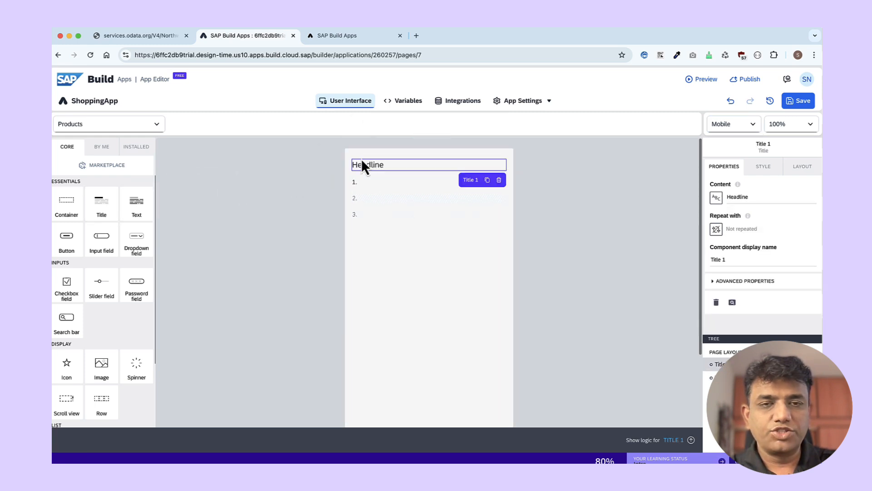
pyautogui.click(716, 198)
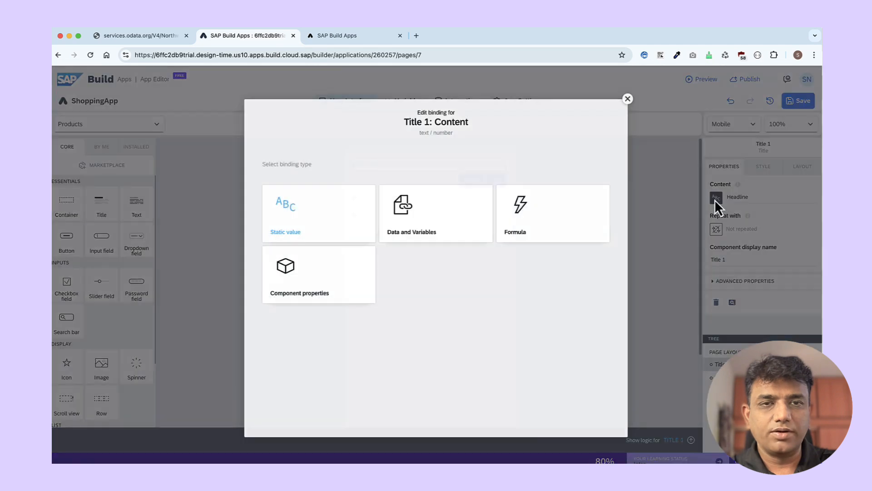
pyautogui.click(521, 219)
pyautogui.click(301, 241)
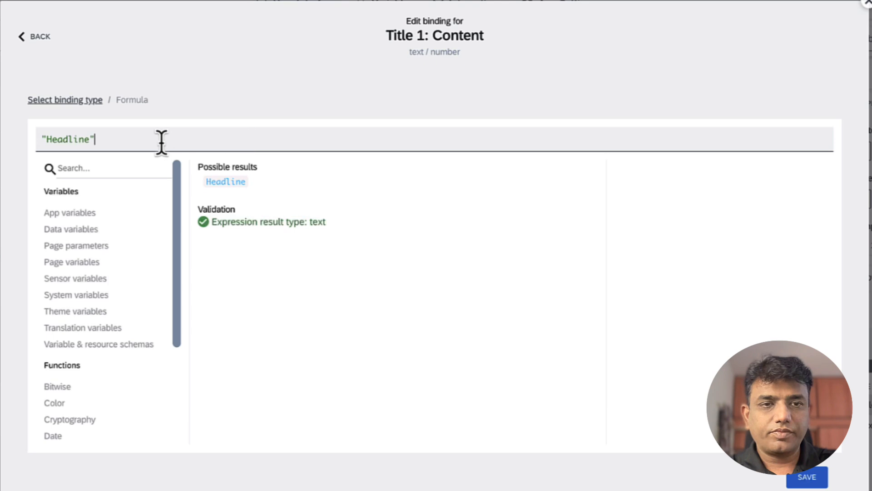
pyautogui.moveTo(73, 136); pyautogui.dragTo(45, 137)
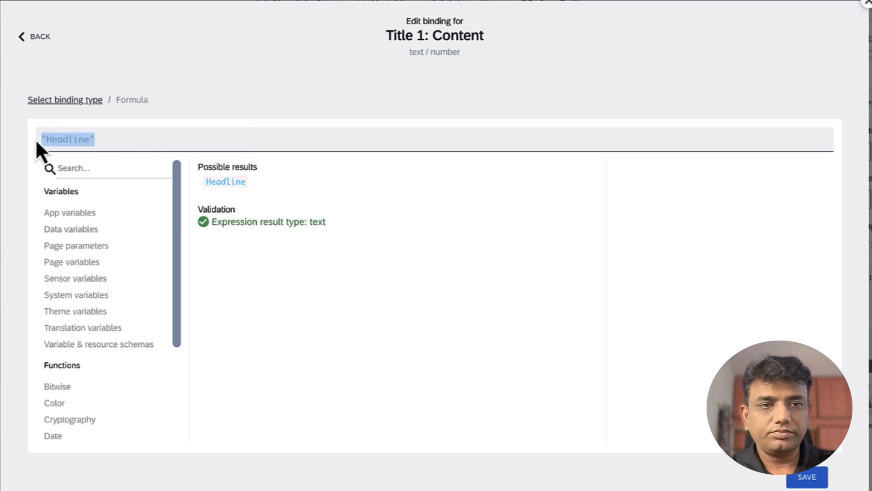
pyautogui.write('"Produc')
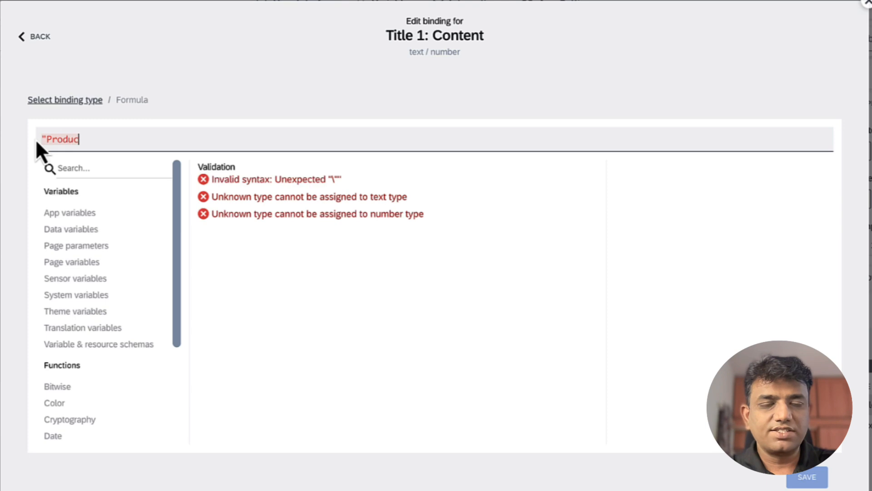
pyautogui.write('ts List"')
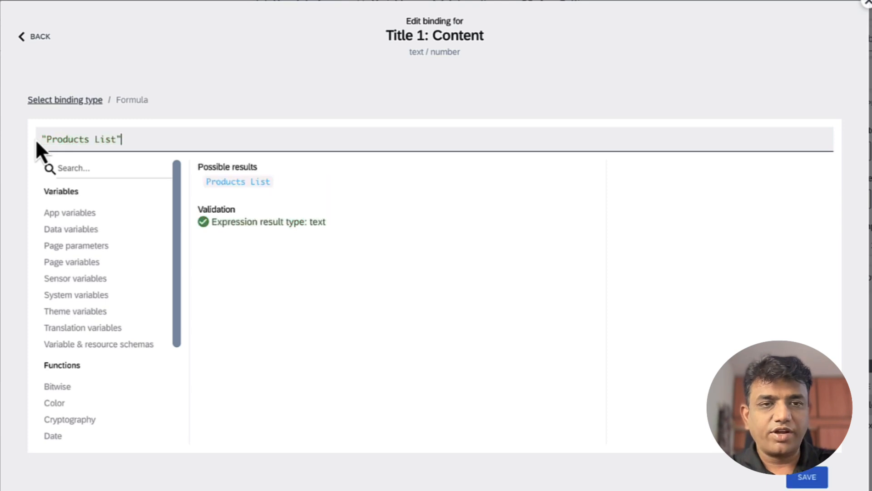
# Extend the title formula to "Products List (" + + ")", leaving a gap between the two plus signs for a value.
pyautogui.press('Left')
pyautogui.write('(')
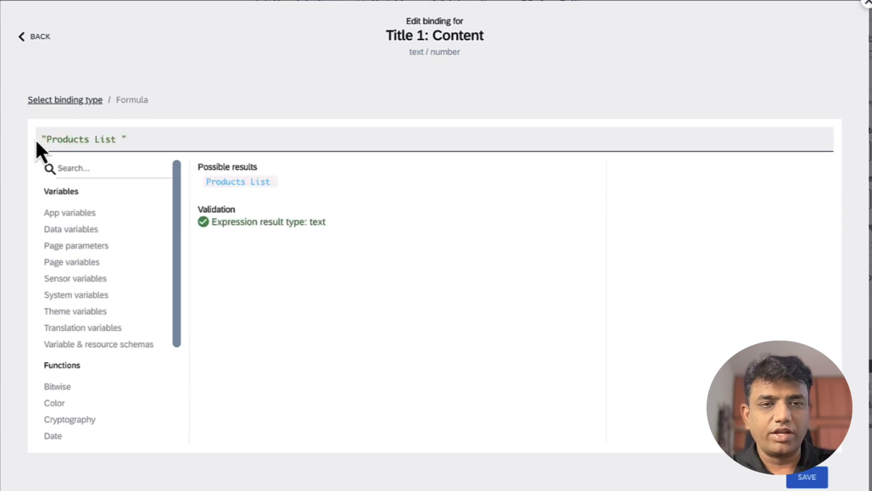
pyautogui.press('Right')
pyautogui.write('+ ')
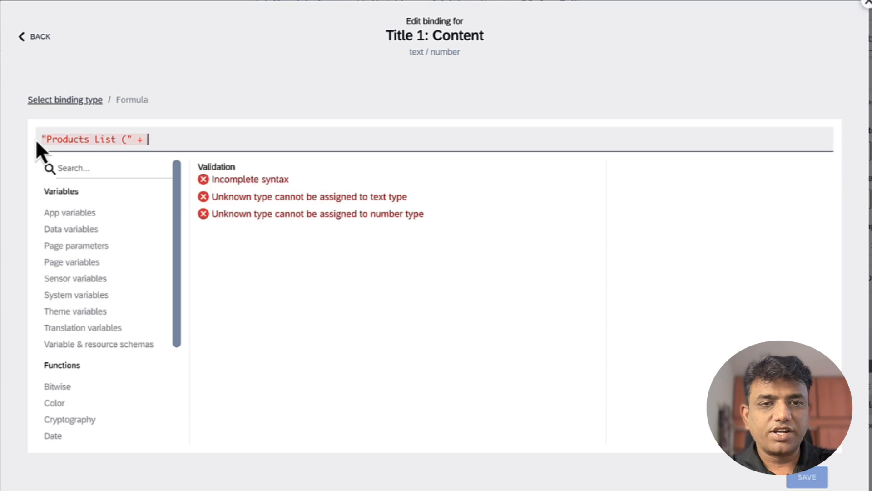
pyautogui.write('")"')
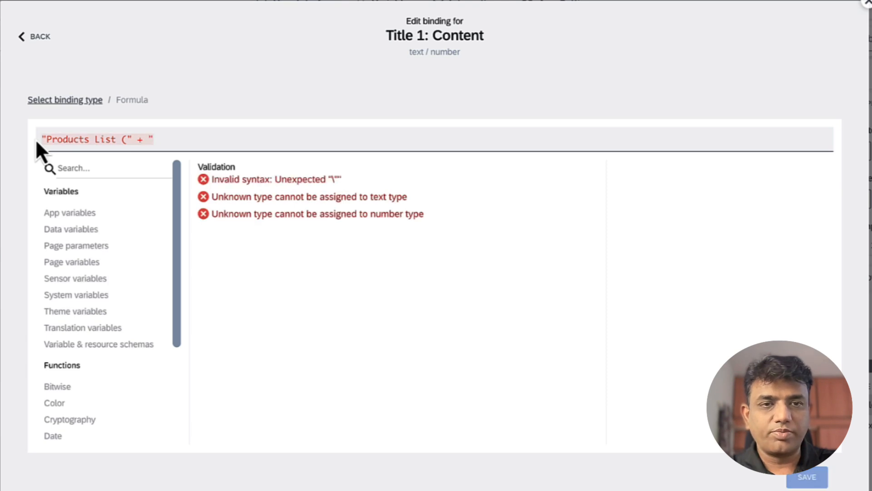
pyautogui.press('Left')
pyautogui.press('Left')
pyautogui.press('Left')
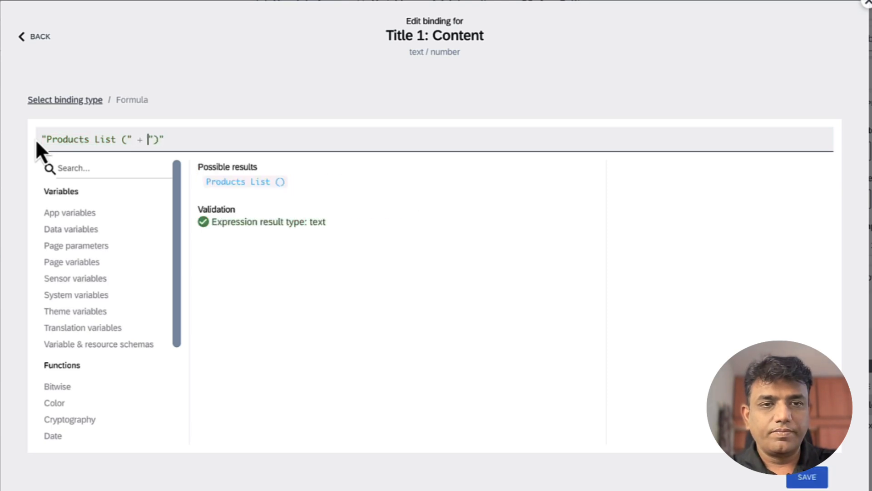
pyautogui.write('+')
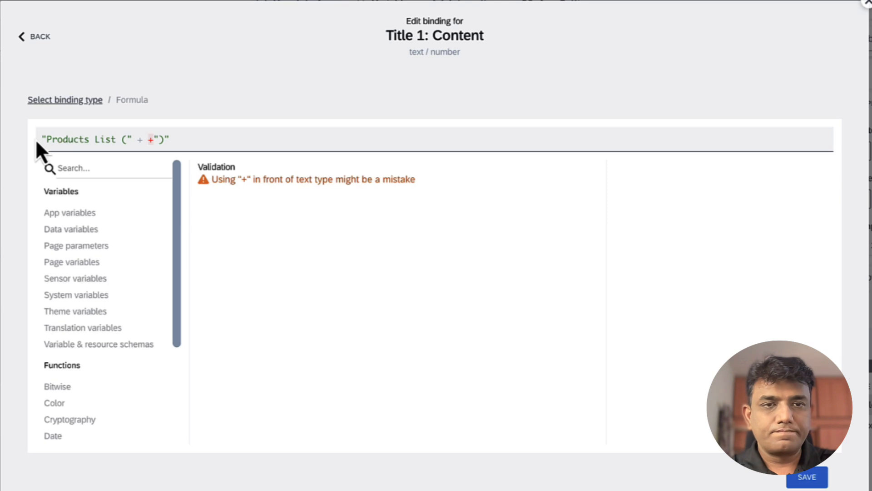
pyautogui.press('Left')
pyautogui.press('Left')
pyautogui.press('Left')
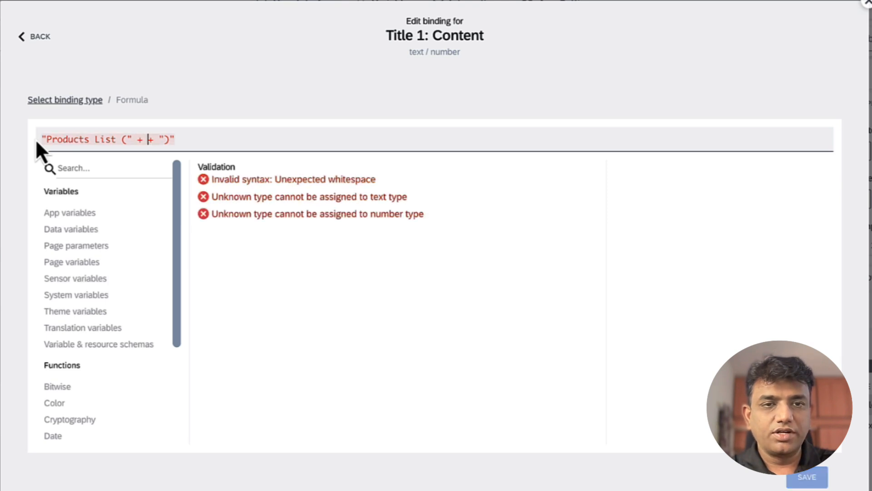
# Insert COUNT(data.Products1) between the plus signs of the title formula.
pyautogui.write('COUNT(')
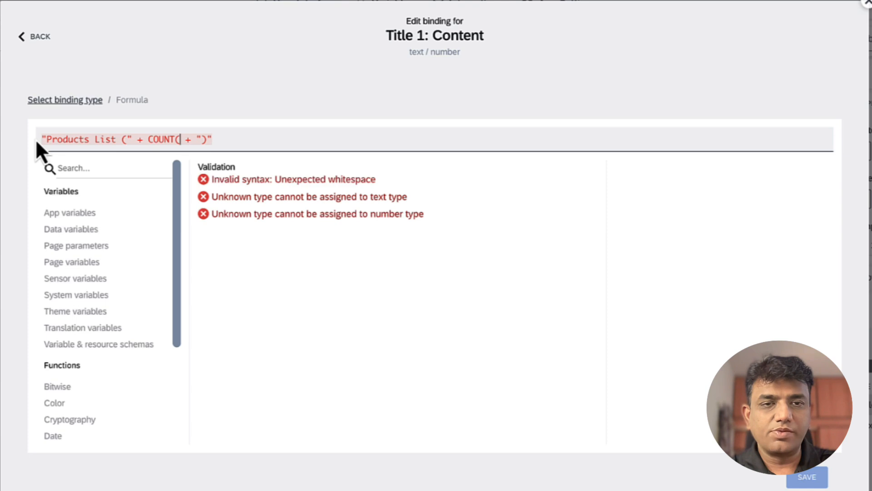
pyautogui.press('BackSpace')
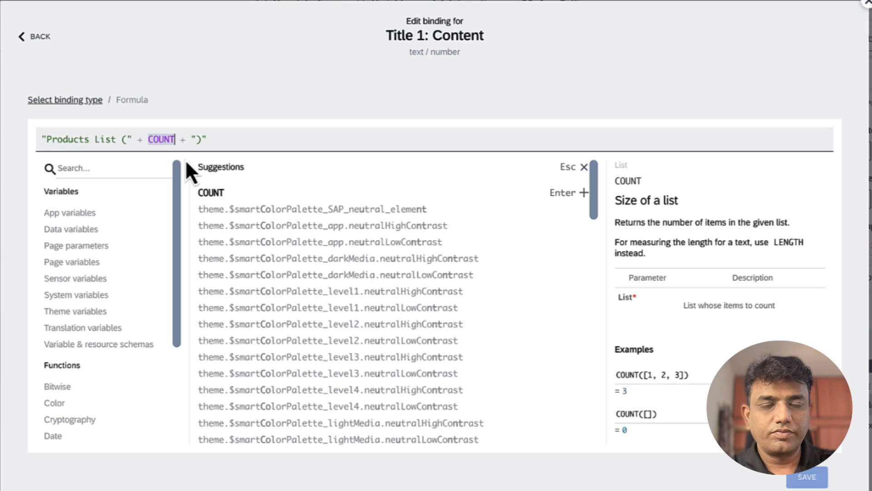
pyautogui.write('(data.')
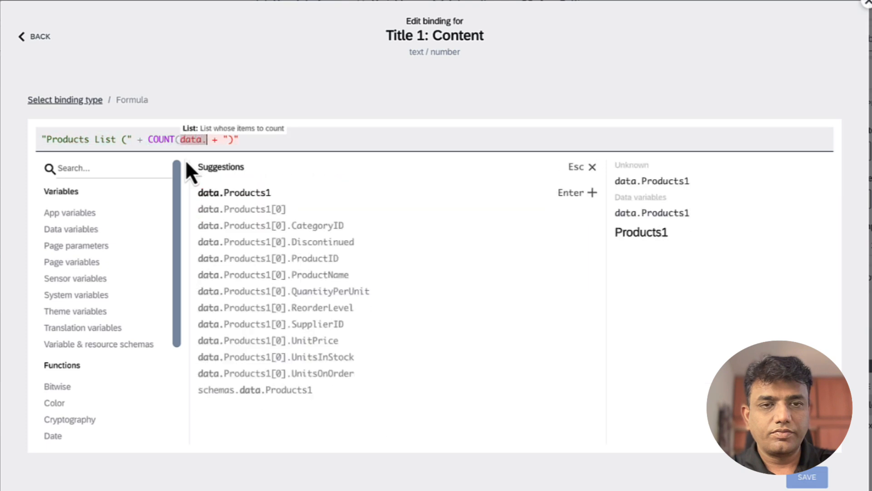
pyautogui.write('Products1')
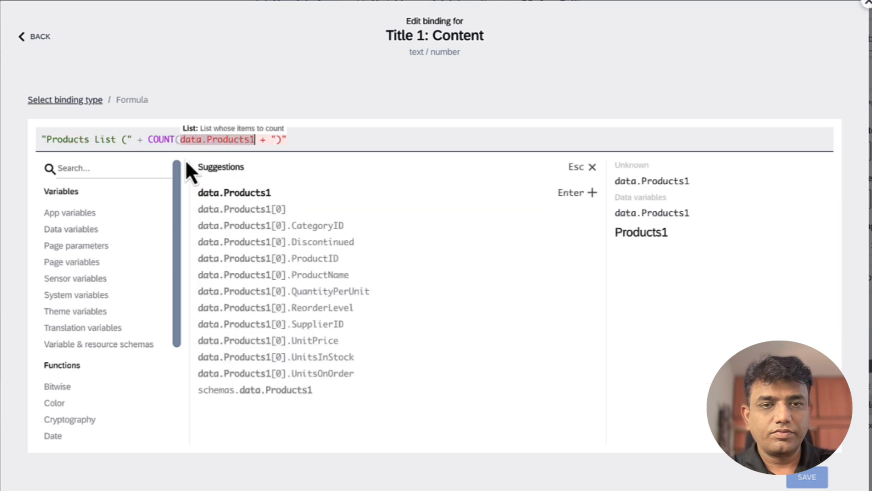
pyautogui.write(')')
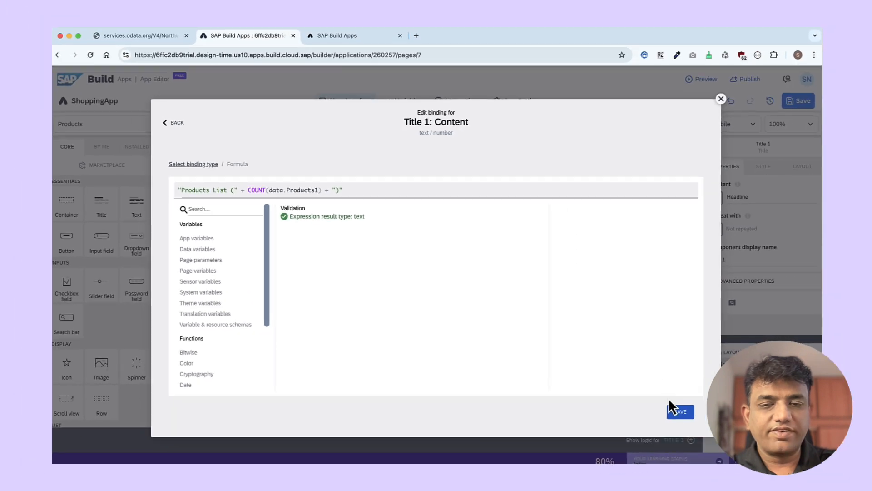
# Save the title's content binding and the app, and switch to the app preview.
pyautogui.click(677, 410)
pyautogui.click(677, 410)
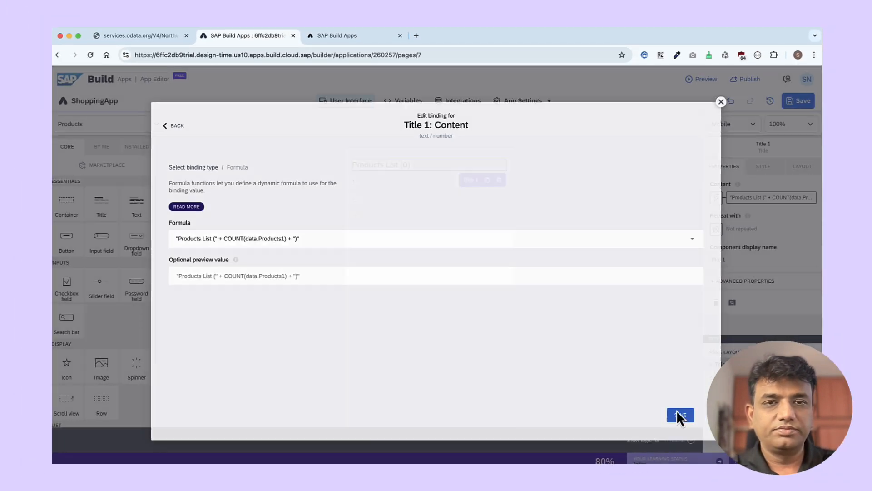
pyautogui.click(798, 101)
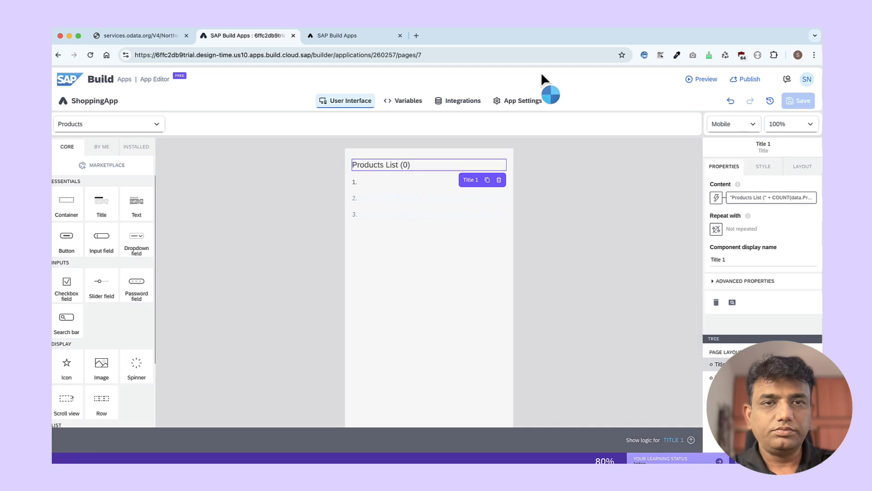
pyautogui.click(348, 40)
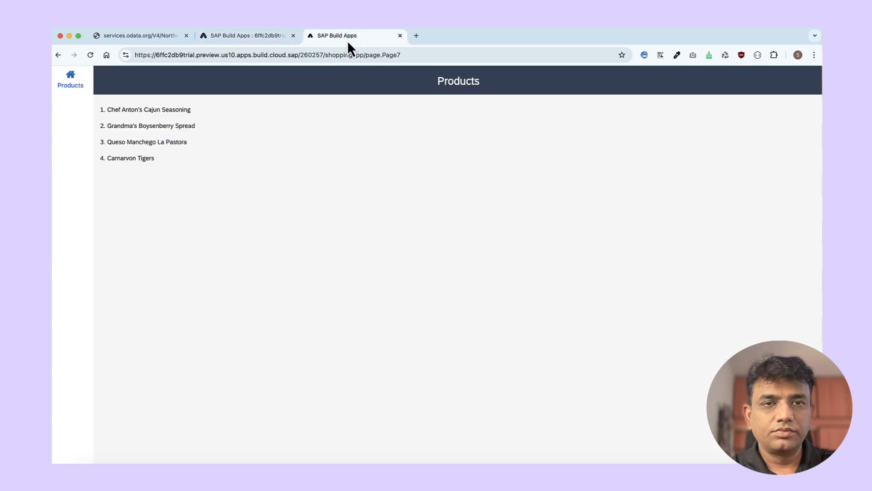